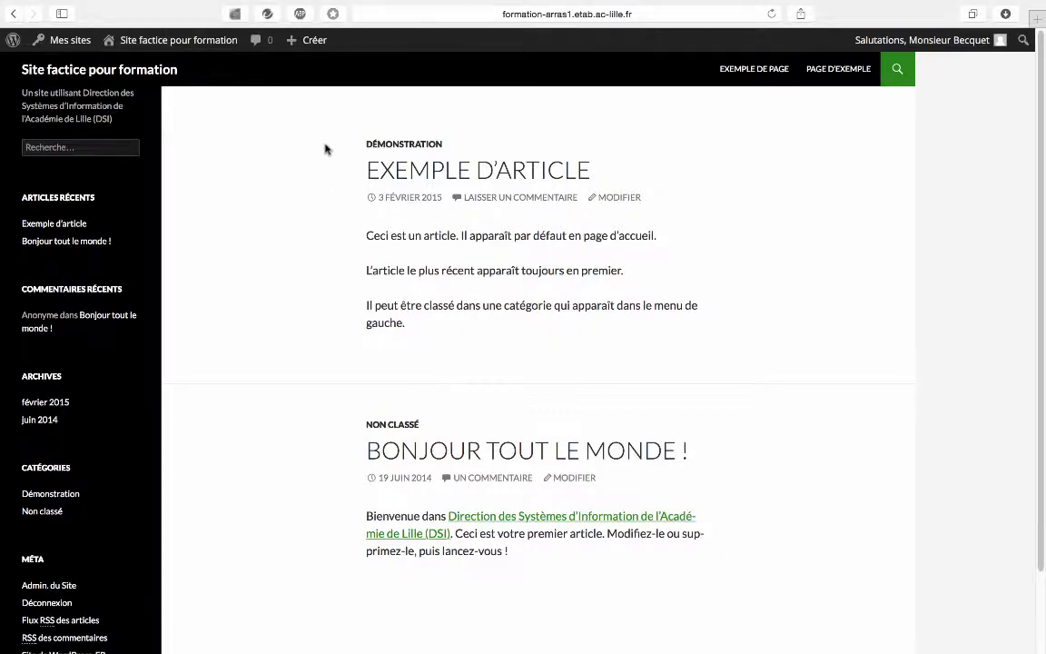
Go to the site's dashboard and list all of its pages.
mouse_move(315, 44)
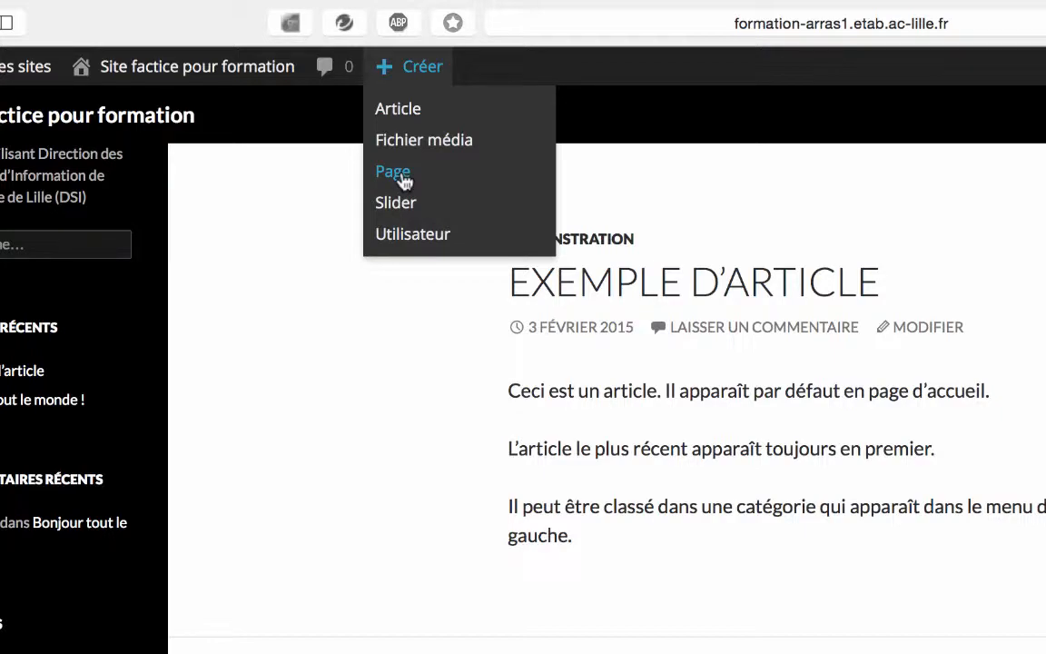
mouse_move(175, 80)
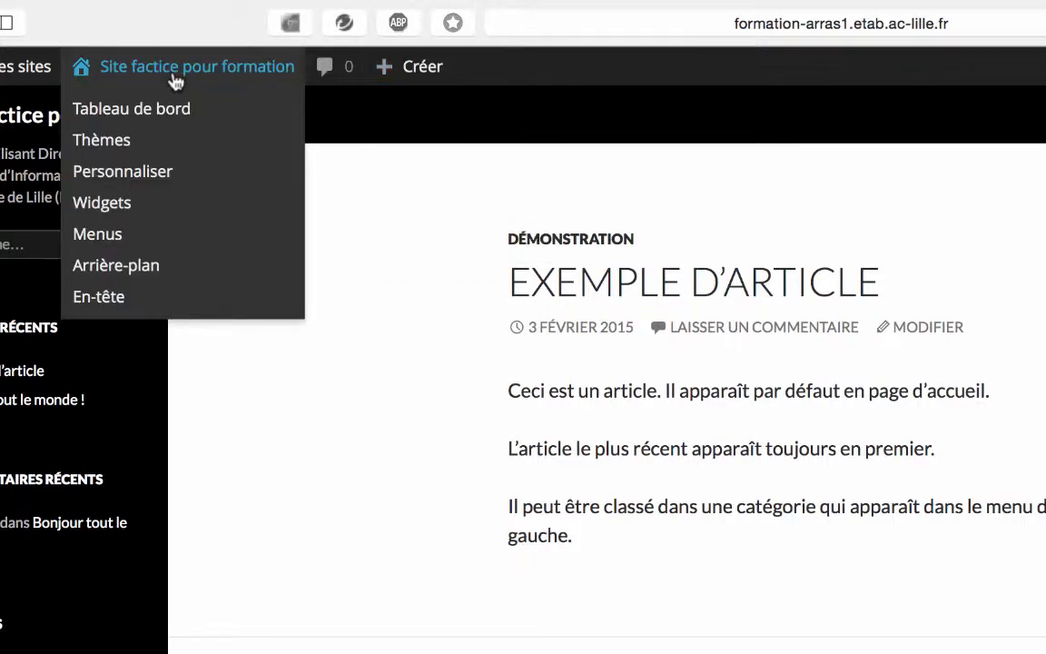
left_click(196, 107)
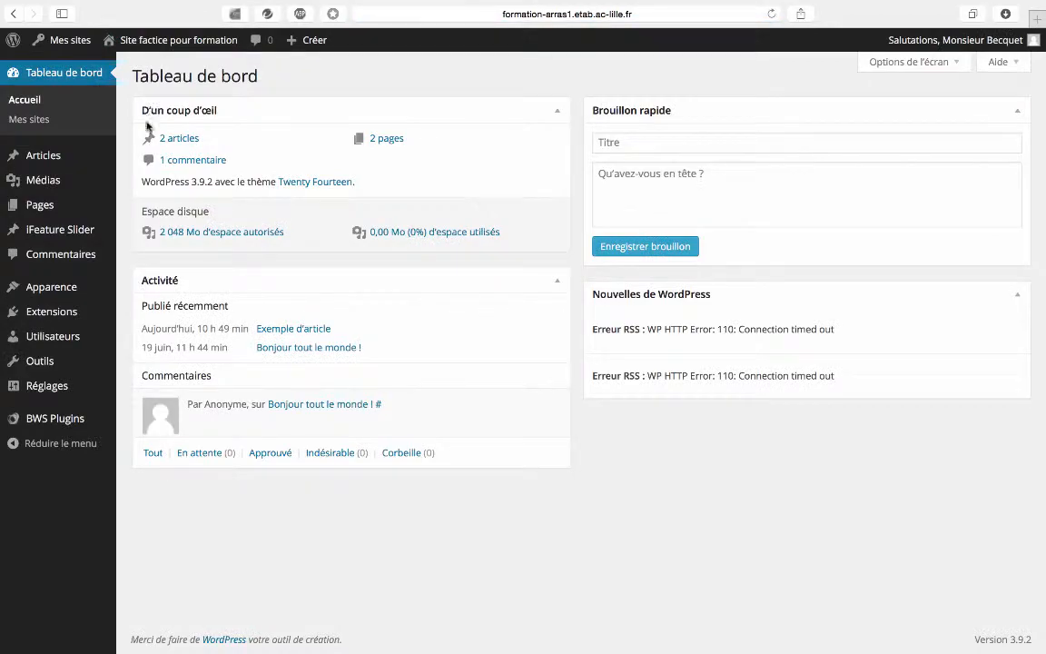
mouse_move(52, 211)
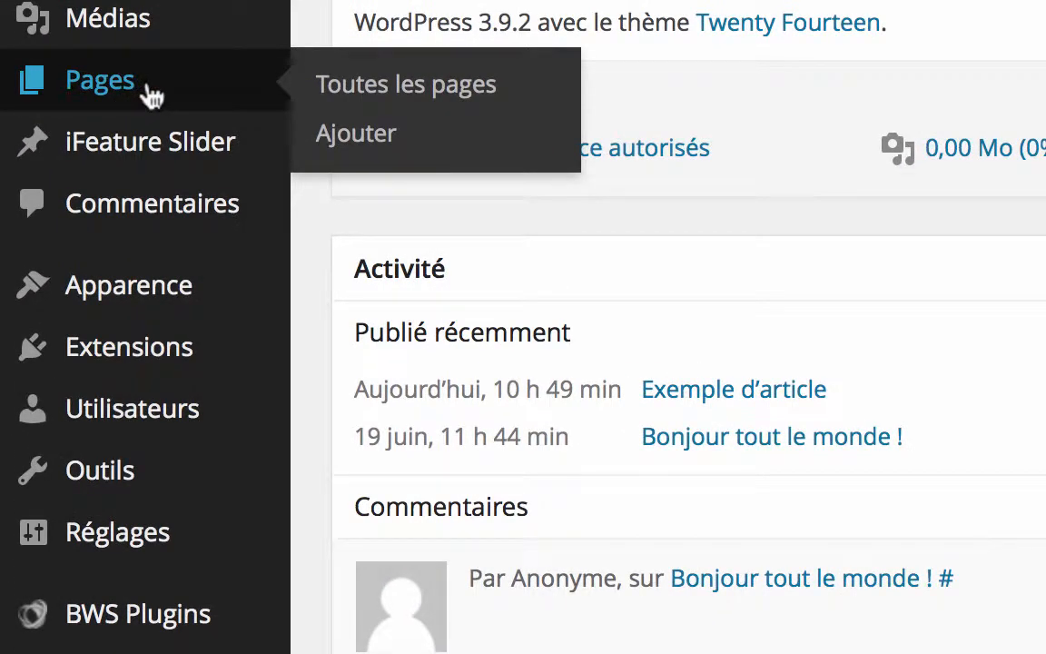
left_click(391, 91)
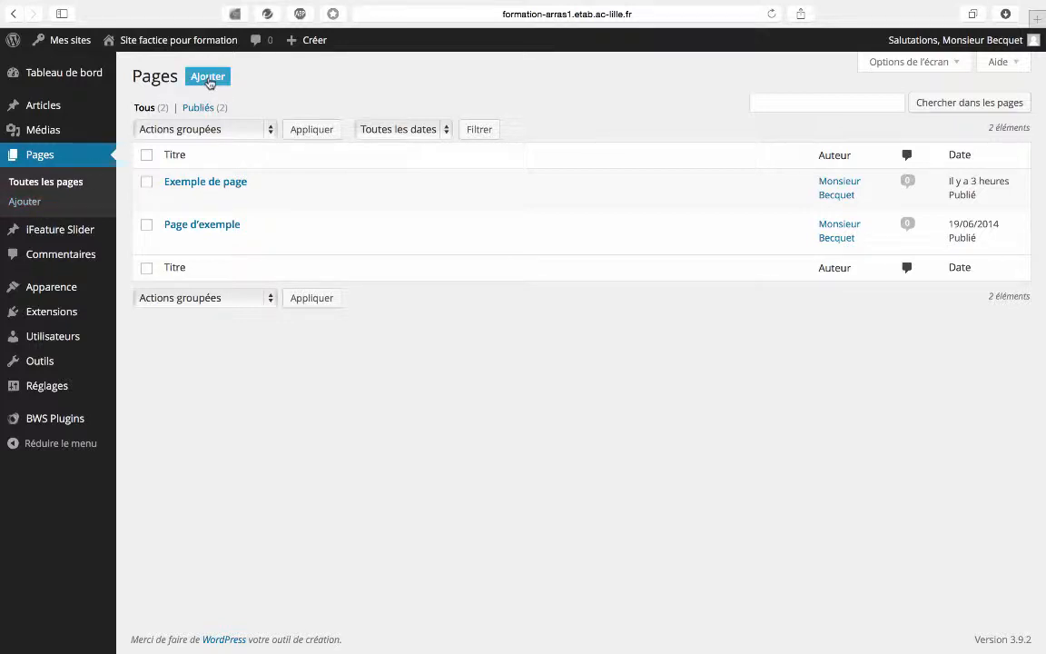
Create a new page titled "Présentation de l'école".
mouse_move(316, 45)
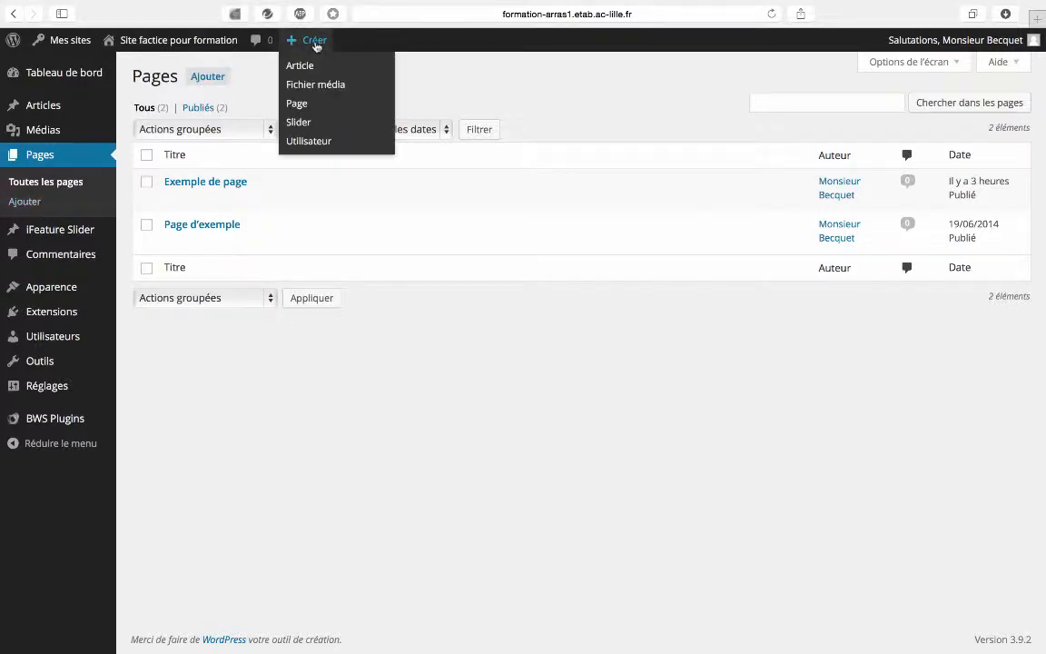
left_click(306, 109)
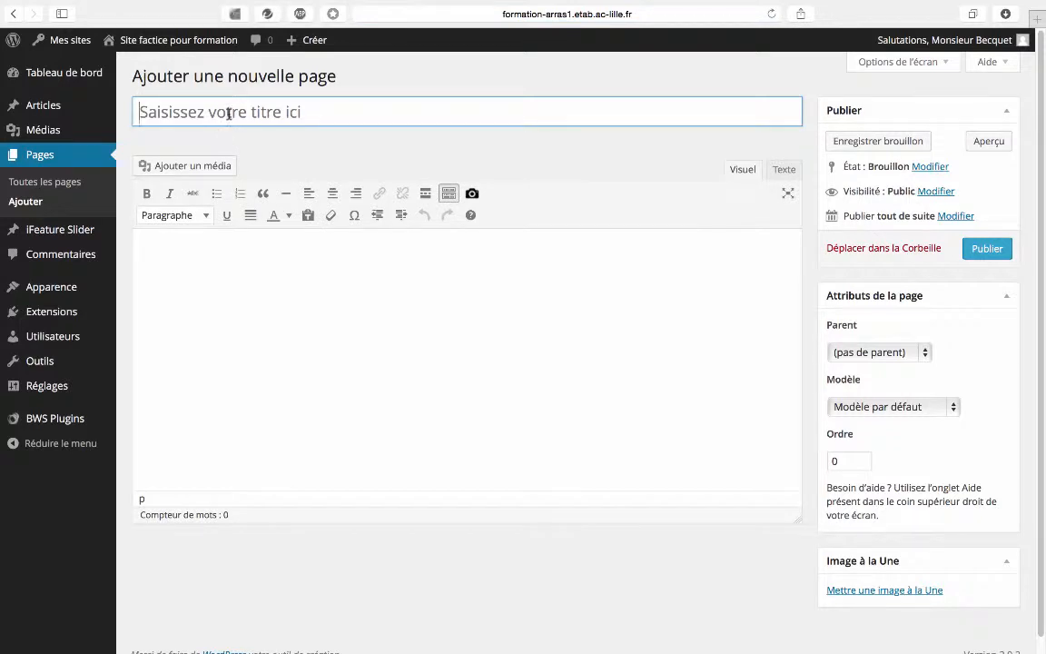
type("Prése")
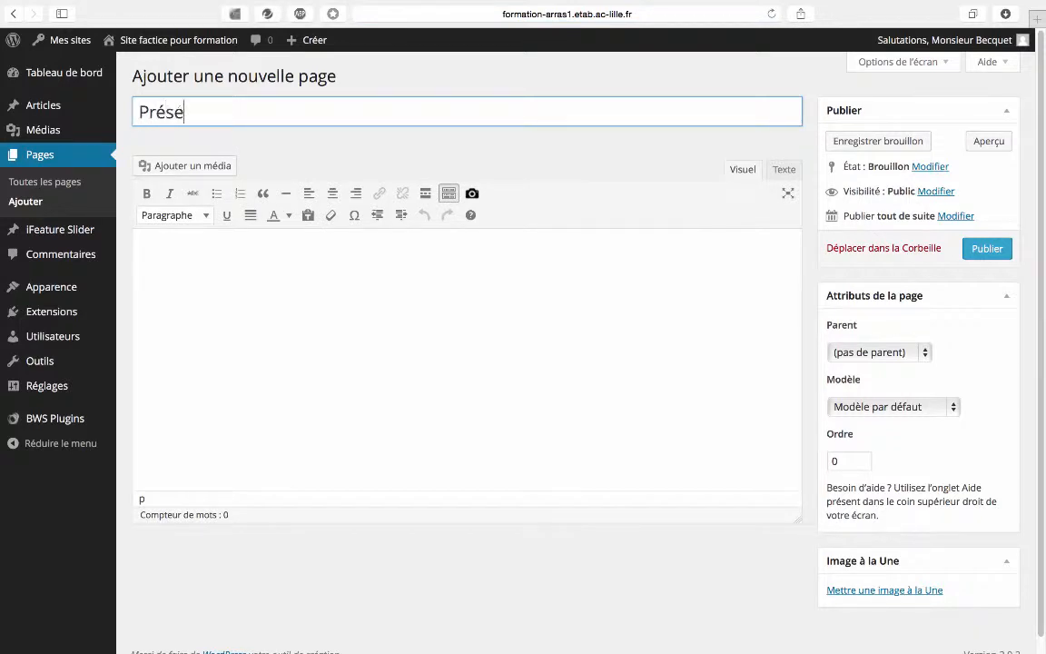
type("ntation de l'école")
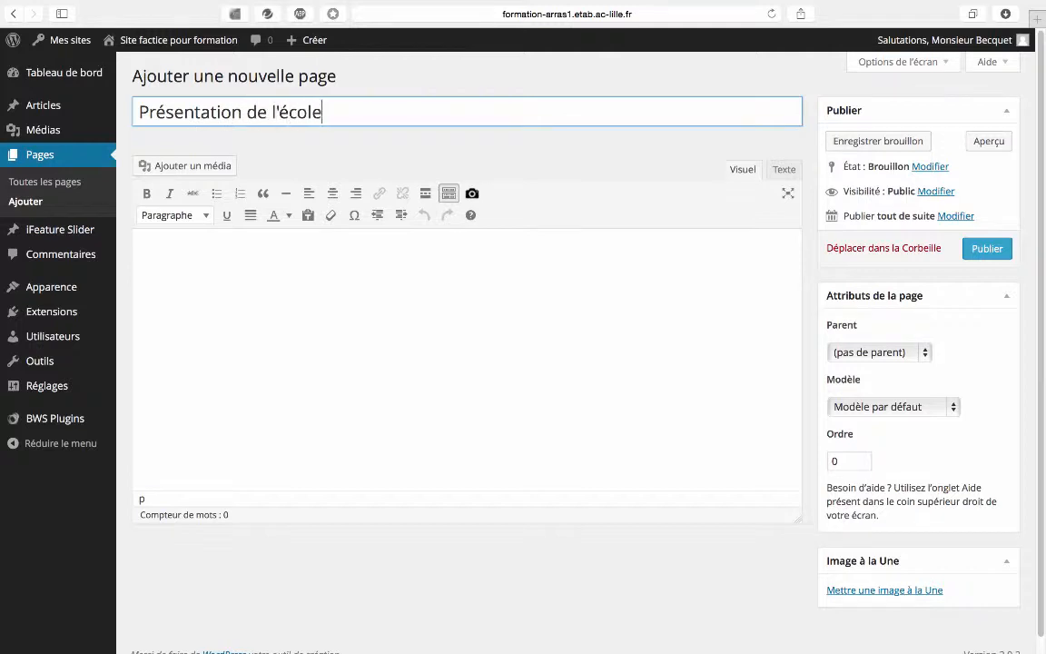
Write the page body as two paragraphs: a sentence stating the school's street, and "Nous avons 350 élèves.".
left_click(234, 272)
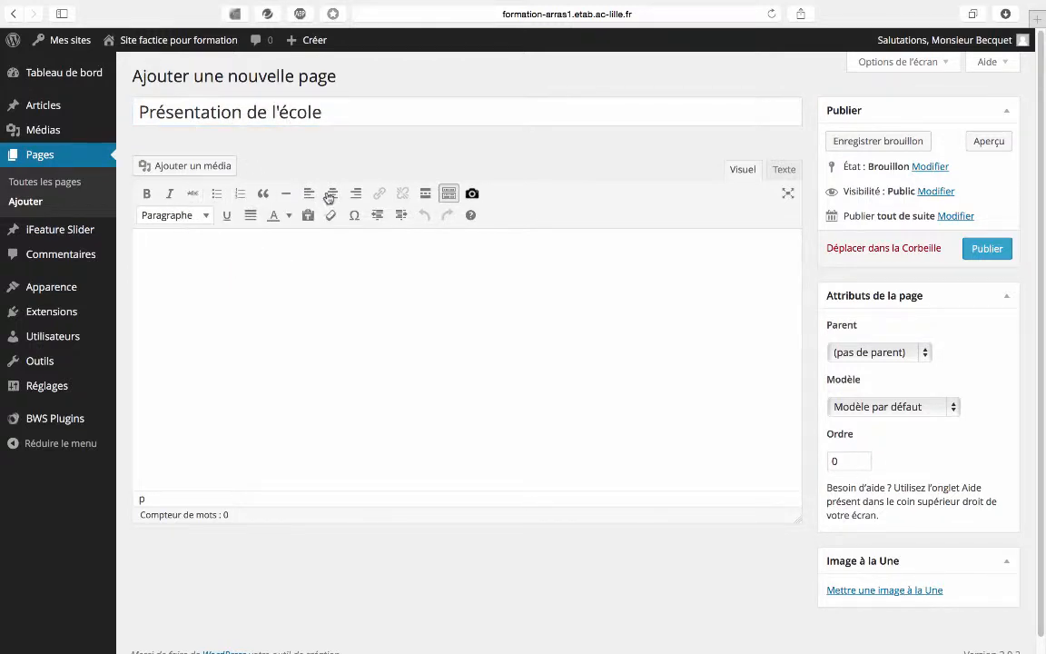
left_click(448, 193)
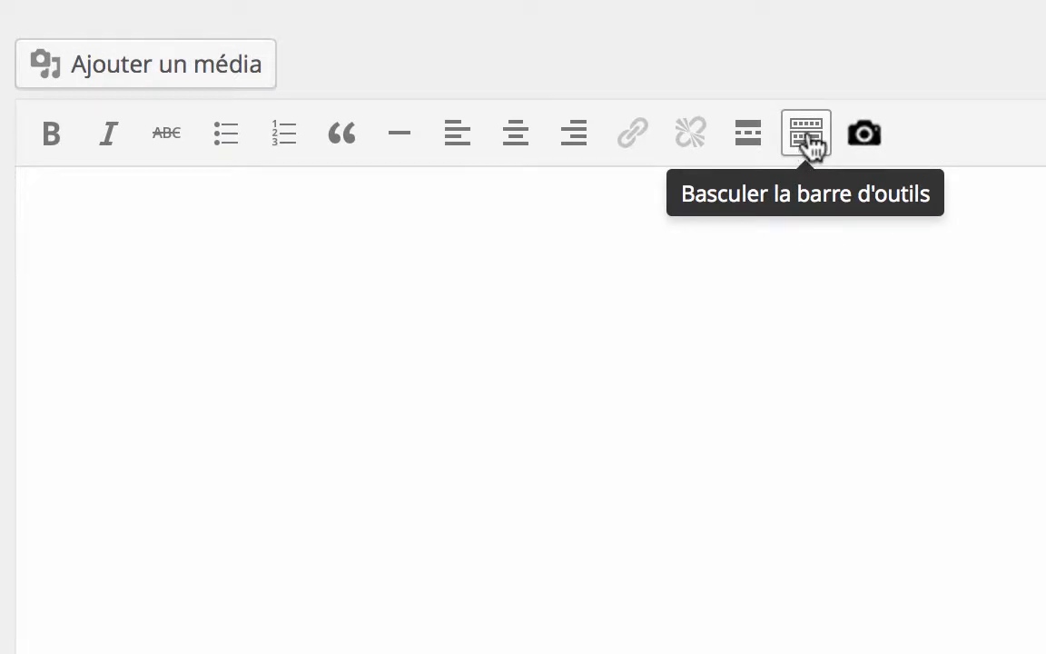
left_click(807, 134)
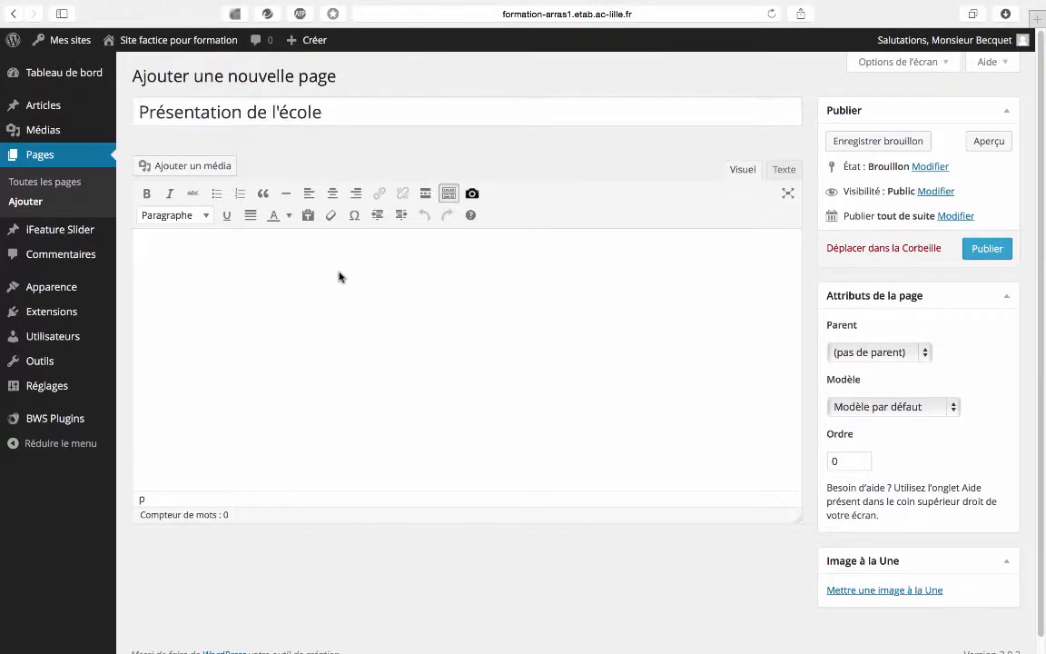
type("Nous avons 350 élèves.")
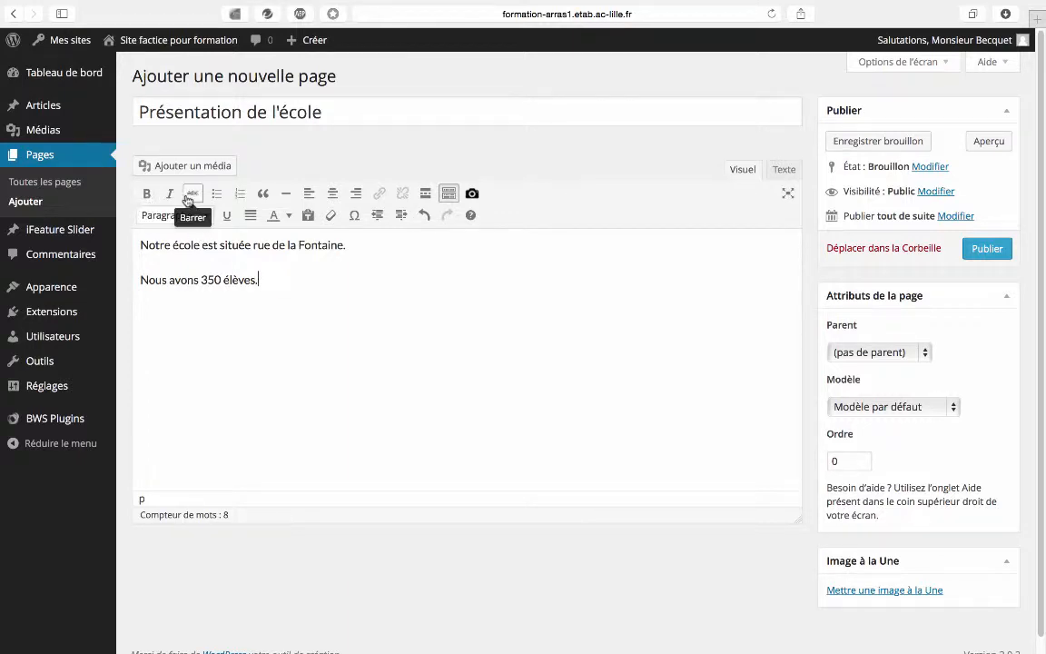
Make "350" bold and colour the street name in the first sentence red.
double_click(209, 280)
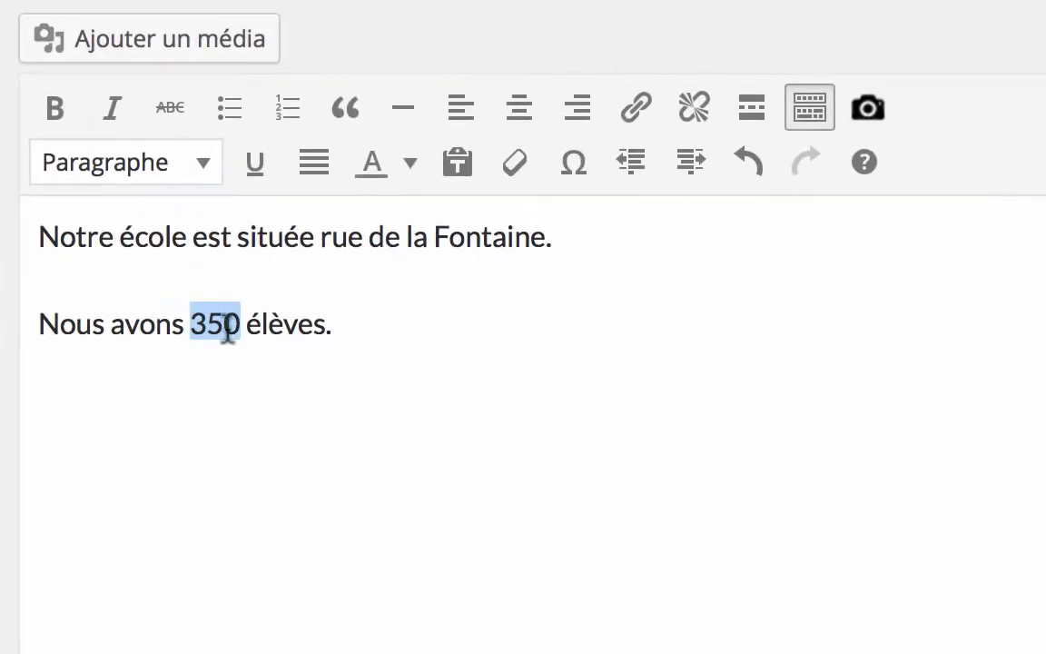
left_click(56, 107)
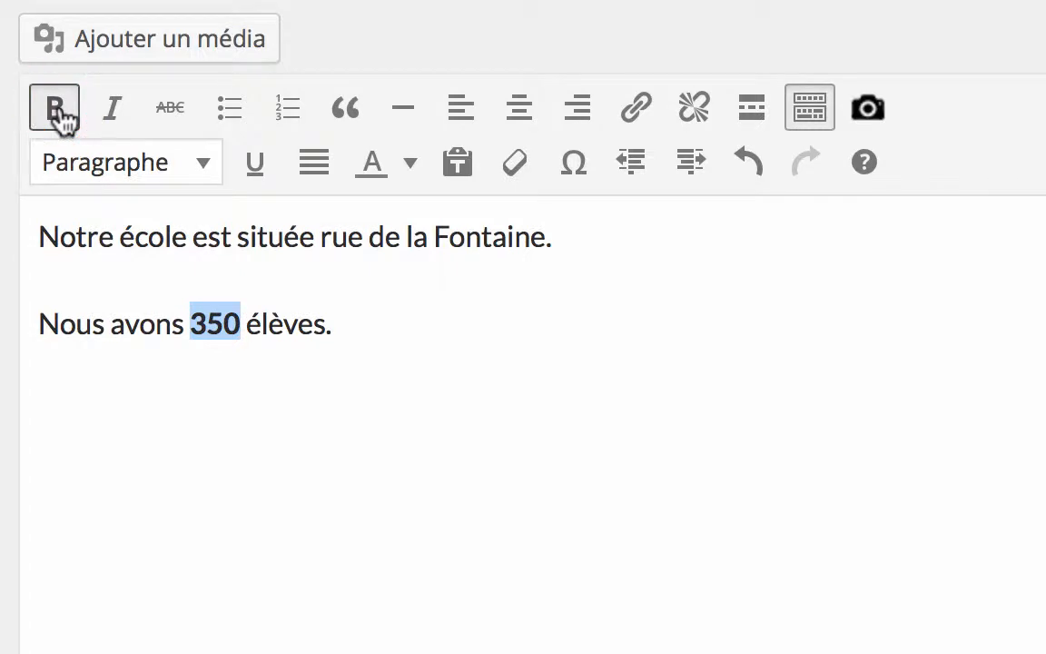
left_click_drag(434, 238, 545, 235)
left_click(413, 173)
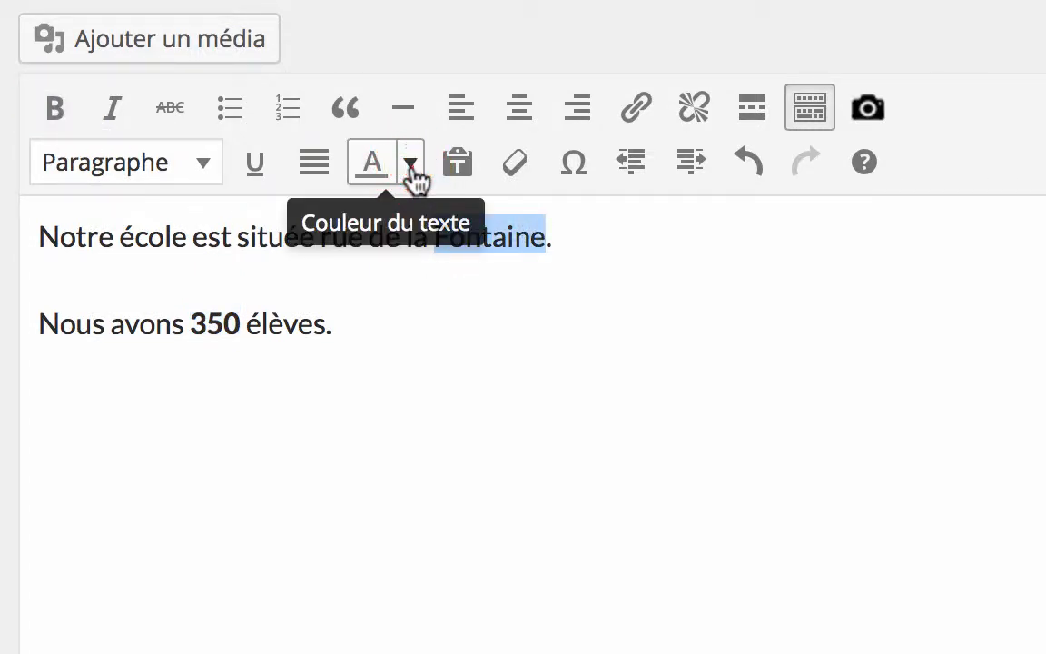
left_click(412, 173)
left_click(383, 283)
left_click(368, 259)
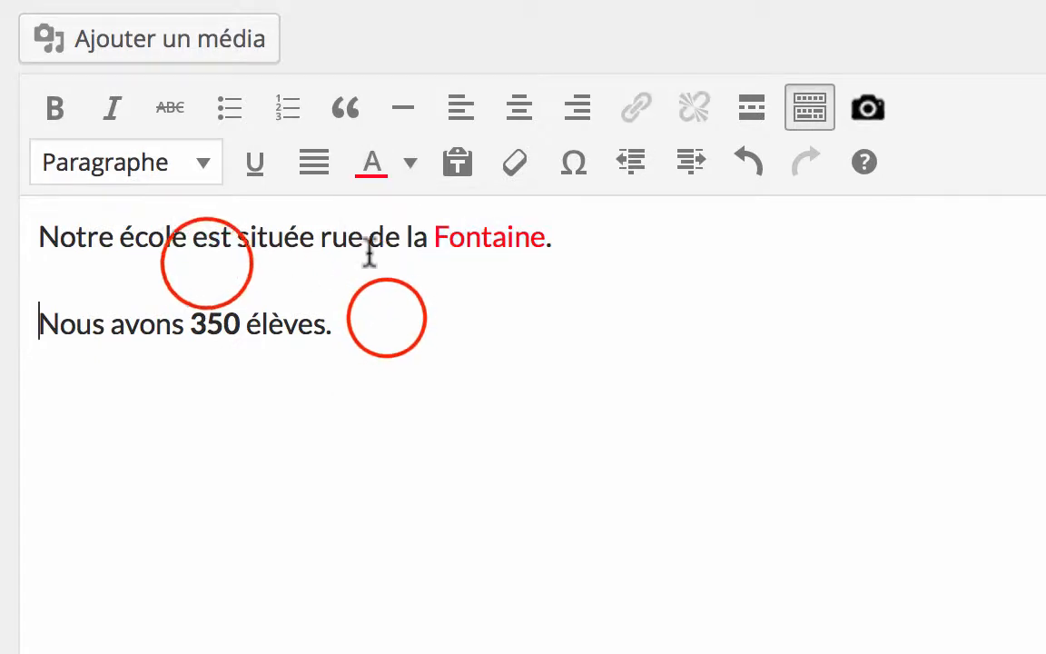
left_click(381, 313)
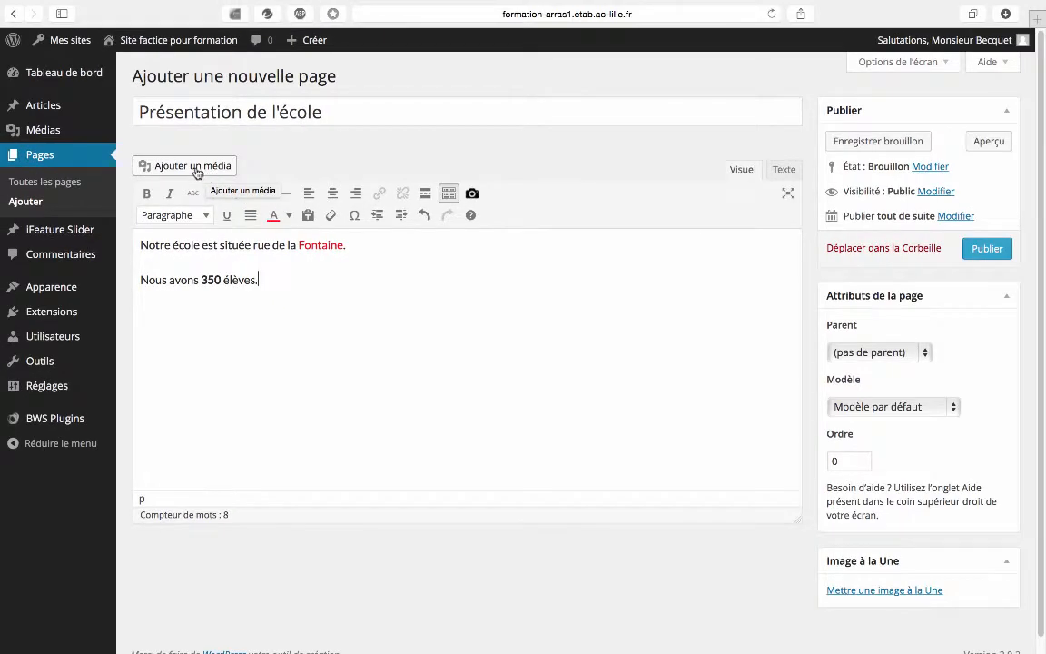
left_click(198, 169)
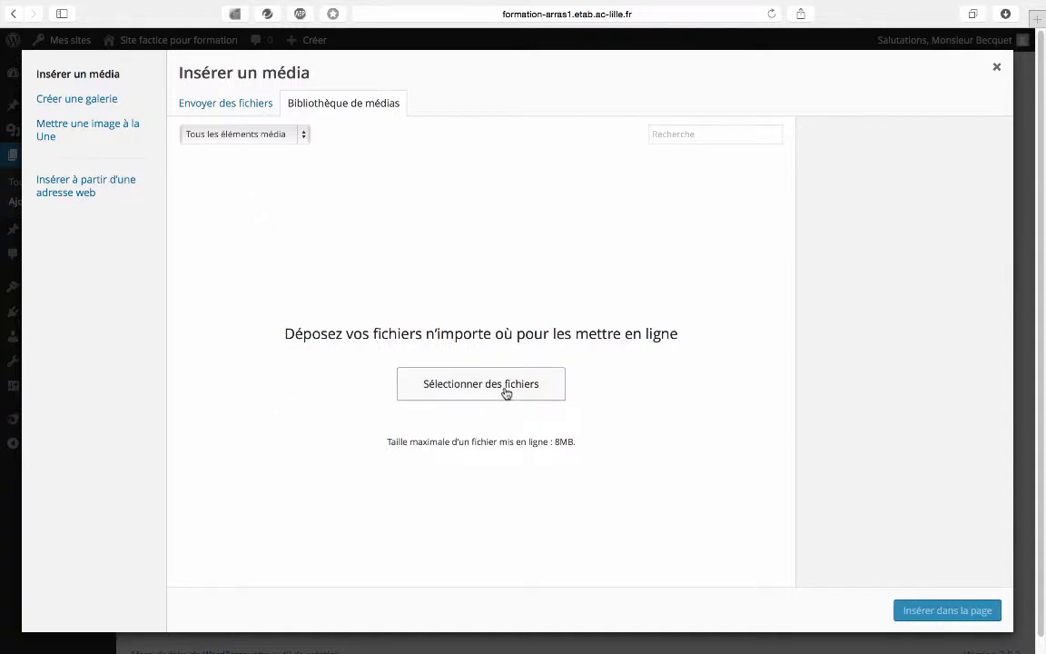
left_click(995, 69)
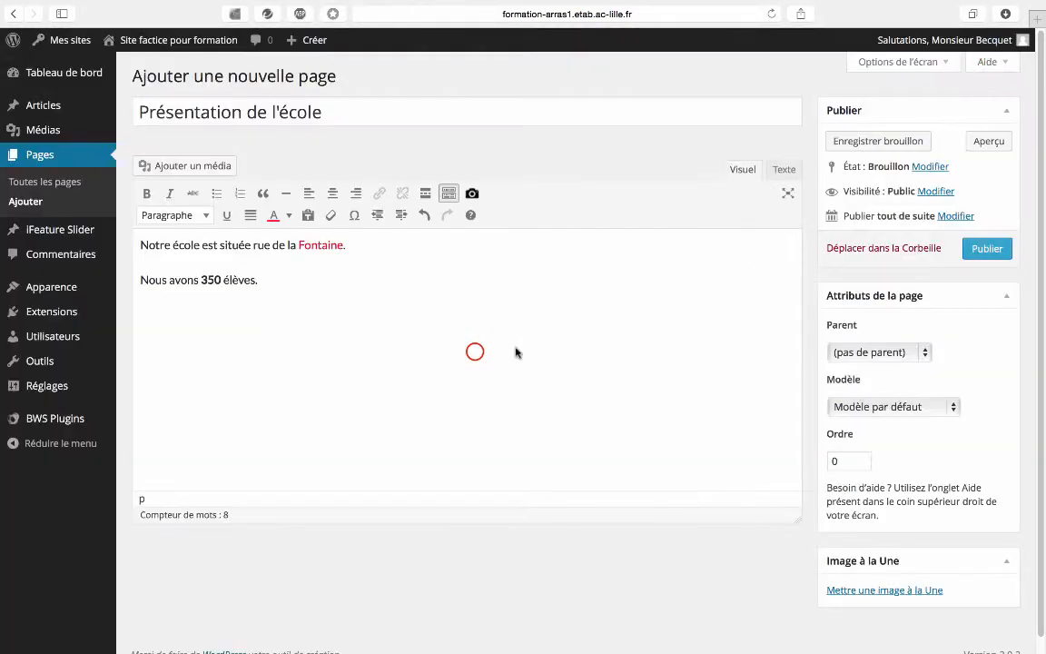
left_click(476, 352)
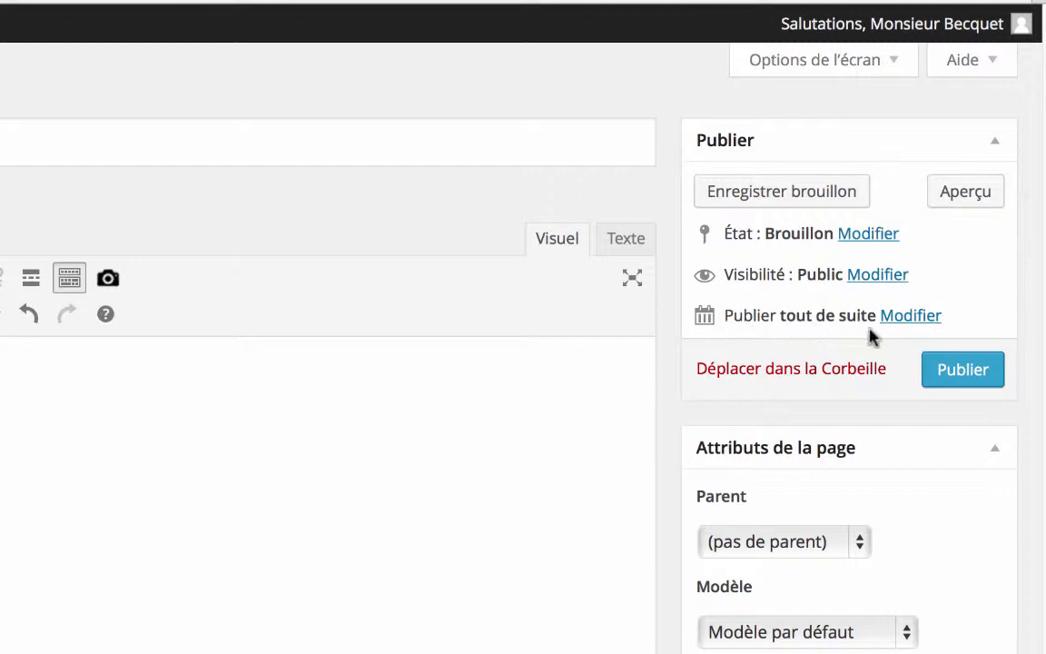
Schedule the page for publication on 4 February 2015 at 15 h 00.
left_click(925, 318)
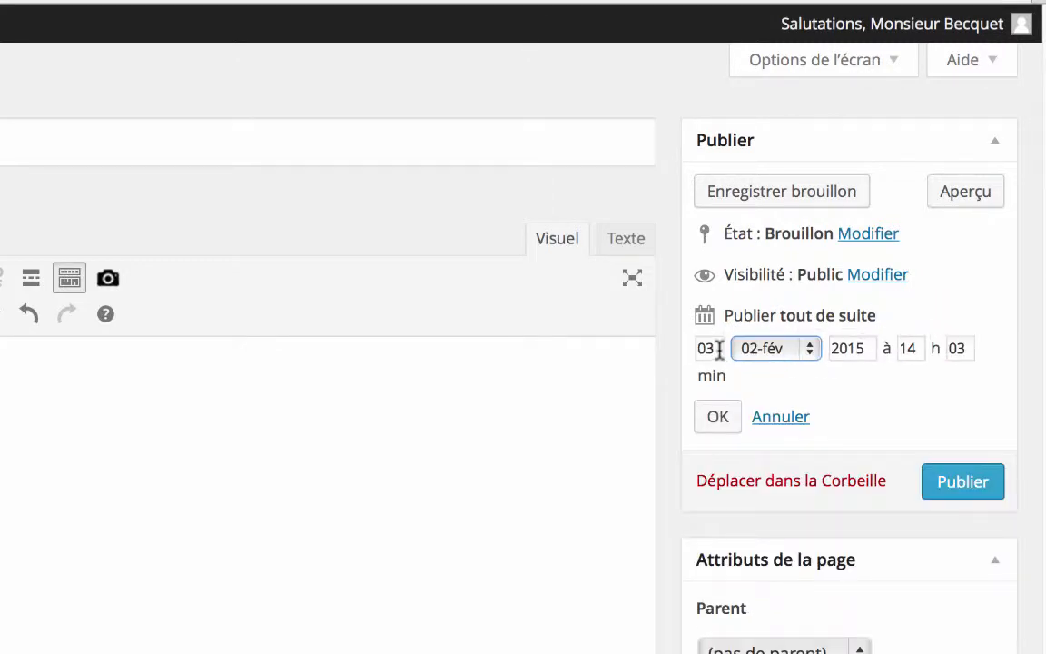
left_click(712, 348)
left_click(956, 347)
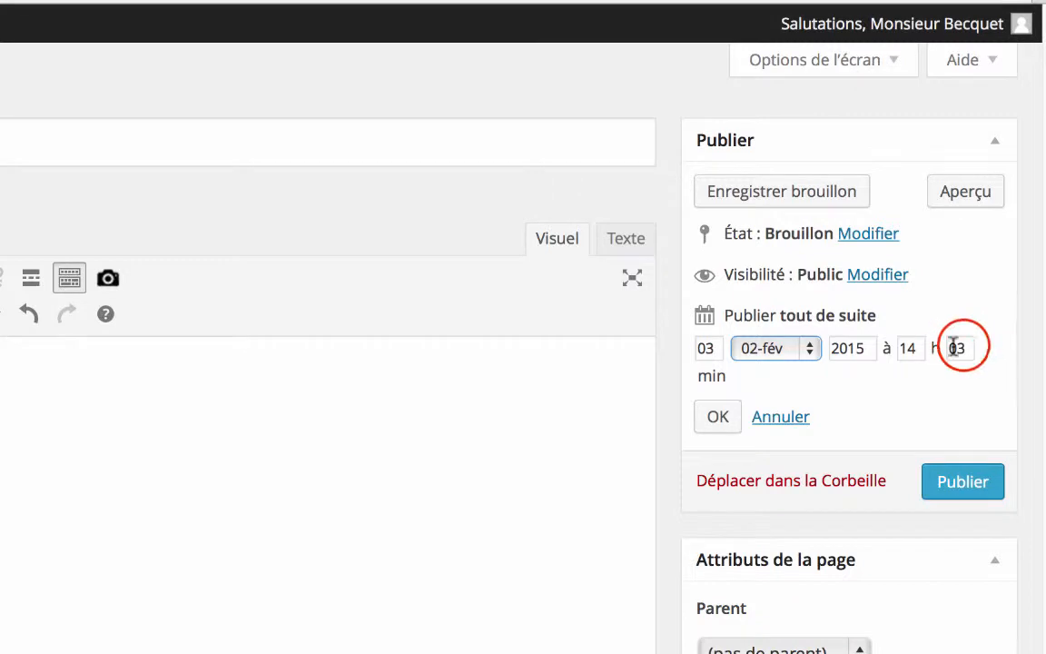
double_click(709, 349)
type("04")
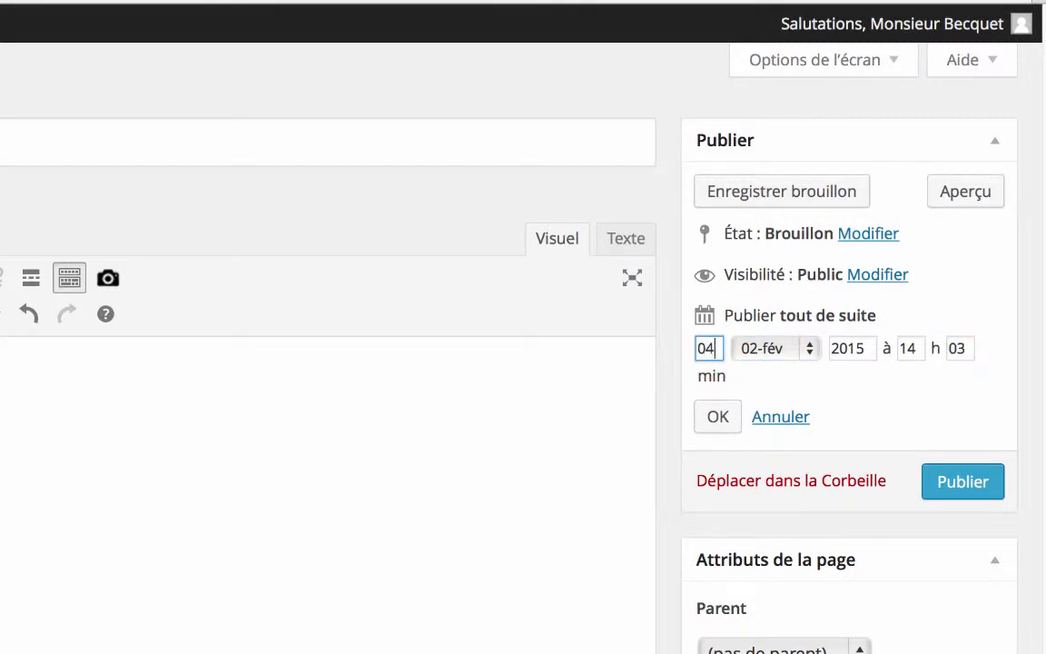
double_click(908, 348)
type("15")
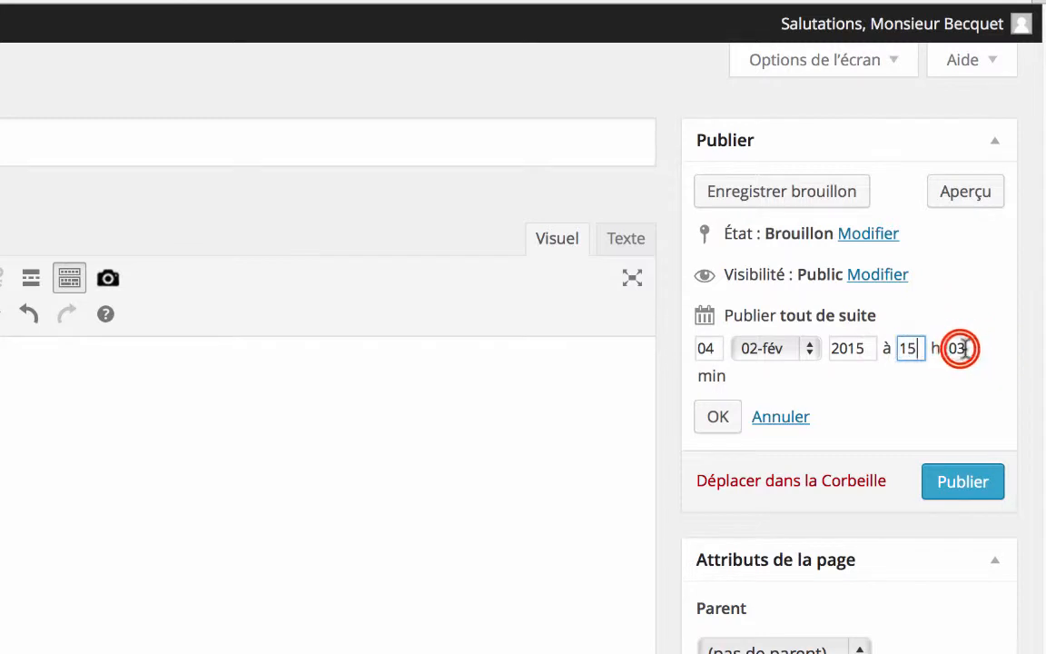
double_click(959, 348)
type("00")
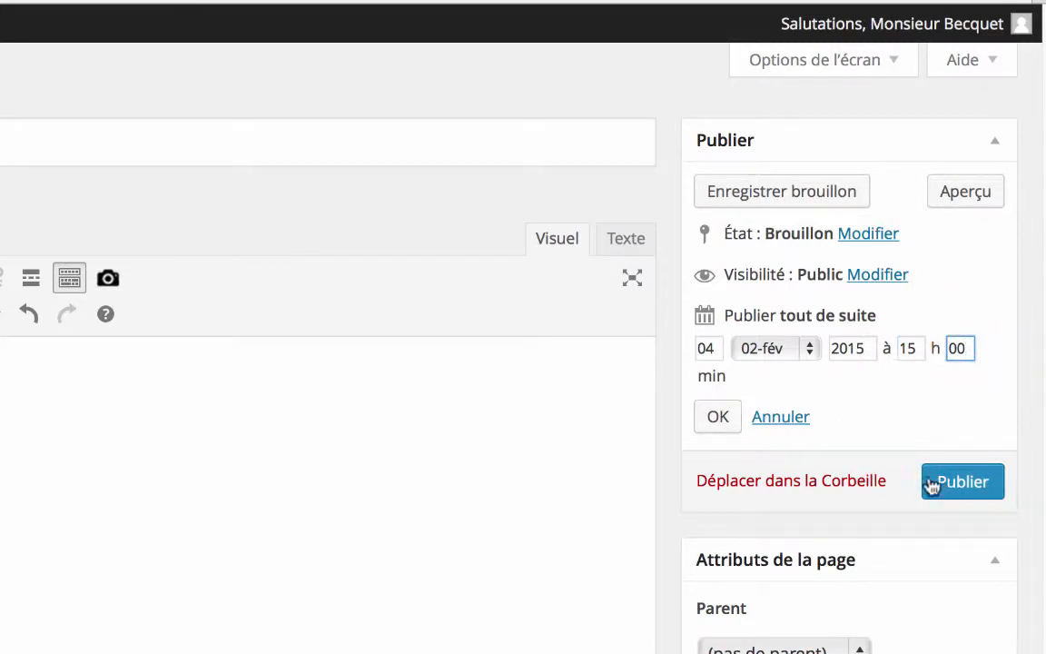
left_click(726, 422)
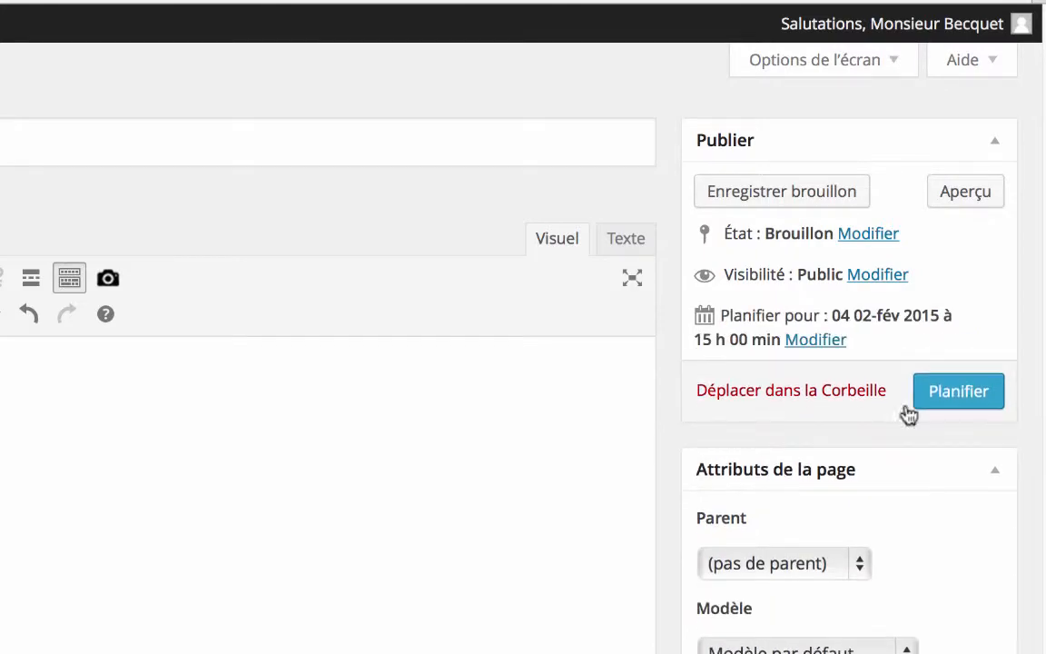
left_click(964, 401)
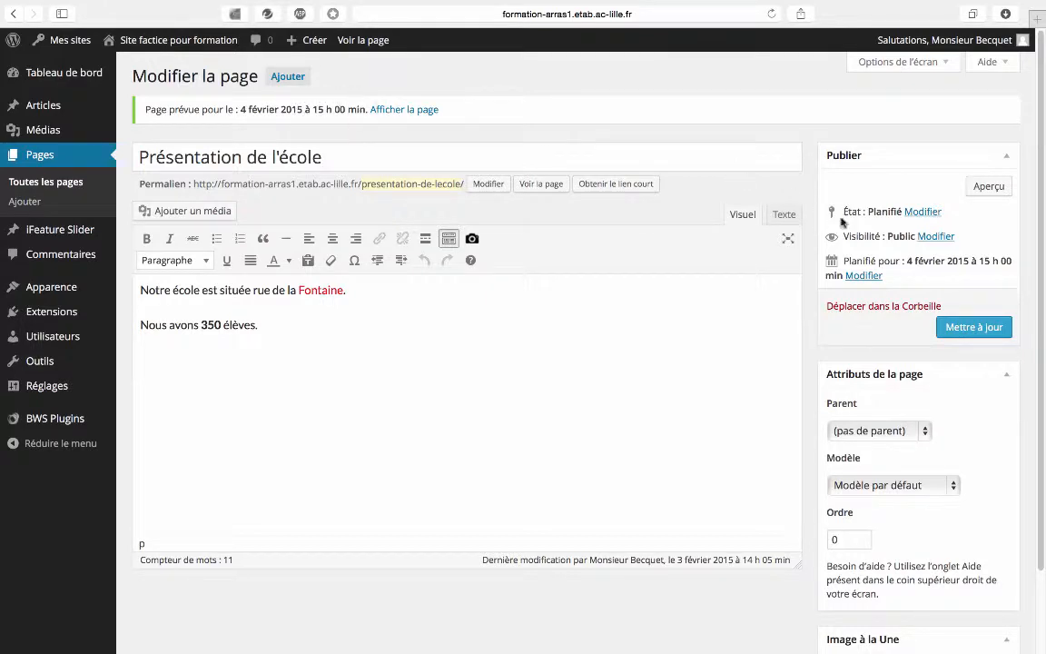
Set the page's publication date to 3 February 2015 at 14 h 00 and publish it.
left_click(868, 275)
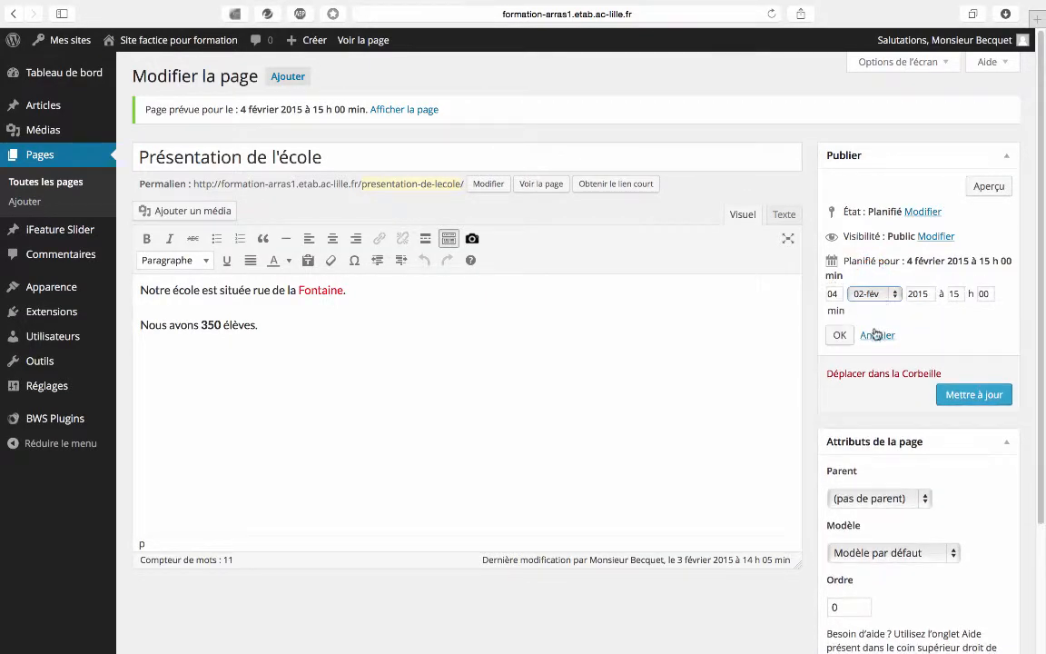
double_click(832, 294)
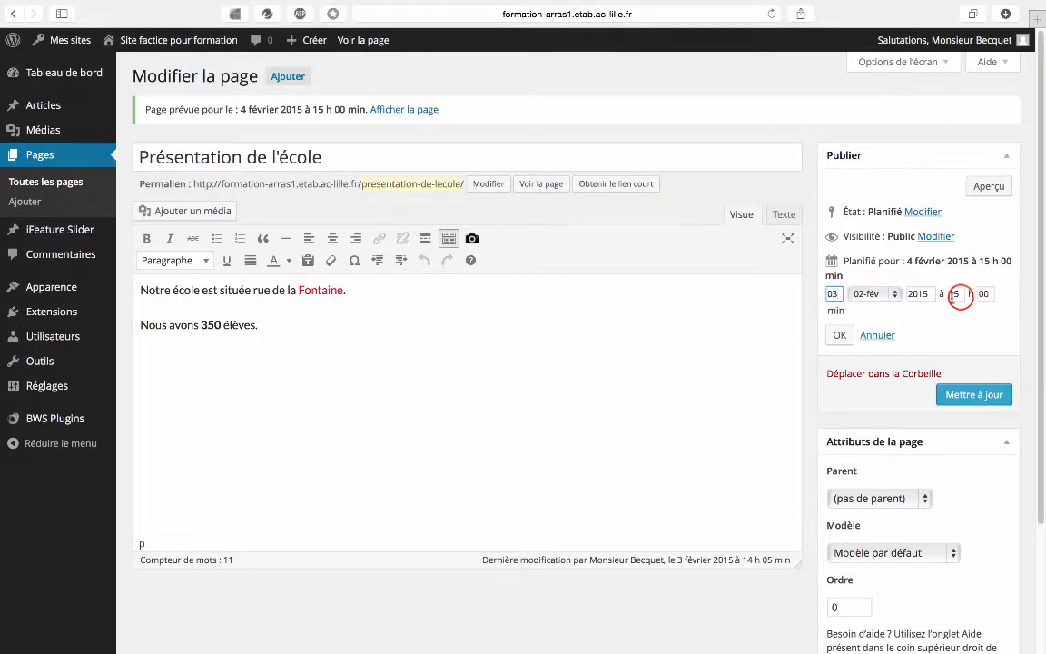
left_click(955, 293)
type("4")
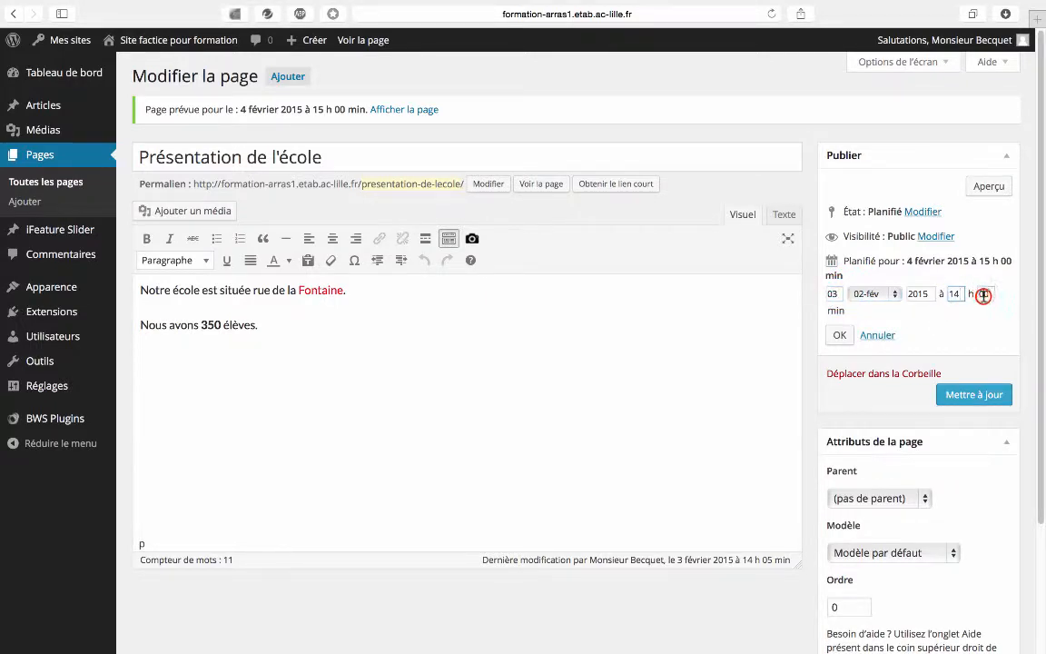
left_click(984, 295)
left_click(837, 335)
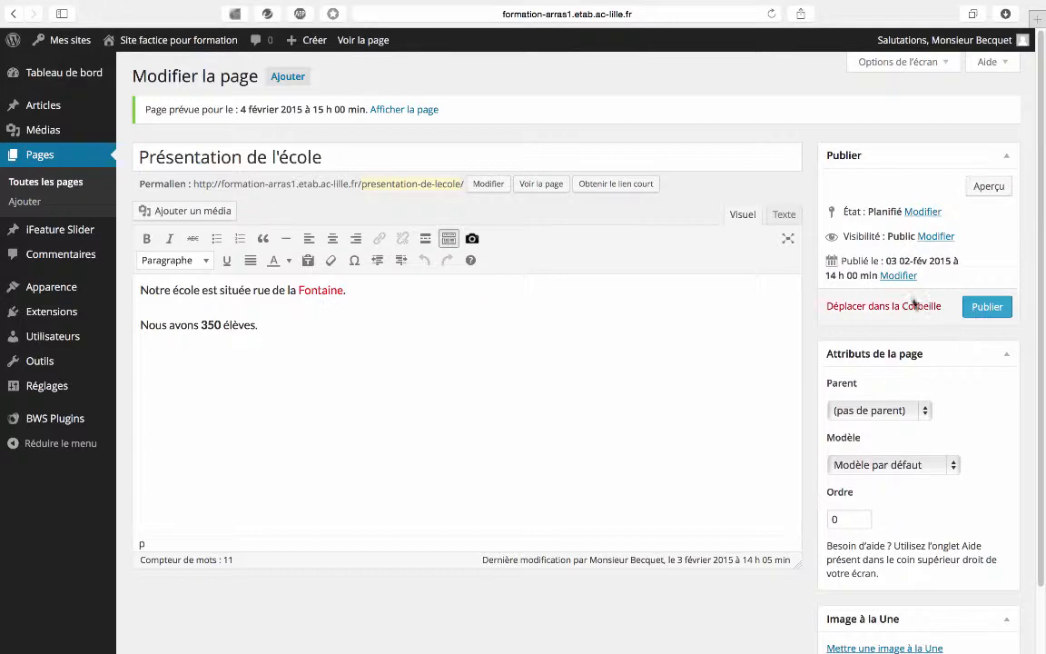
left_click(988, 307)
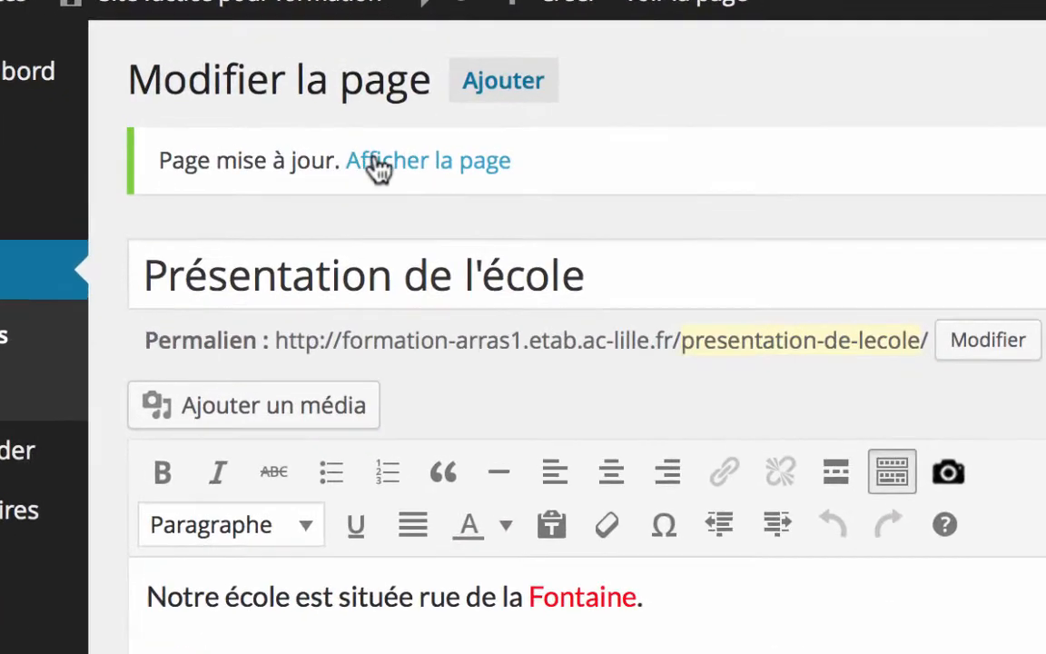
View the published page on the site, then return to the site's home page.
left_click(423, 168)
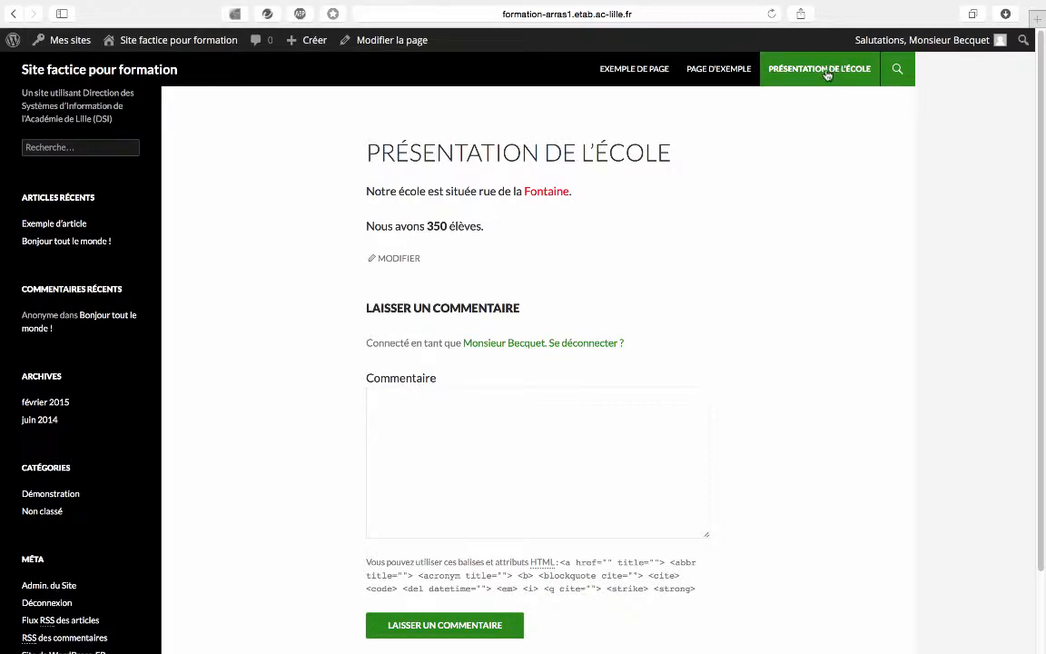
left_click(88, 73)
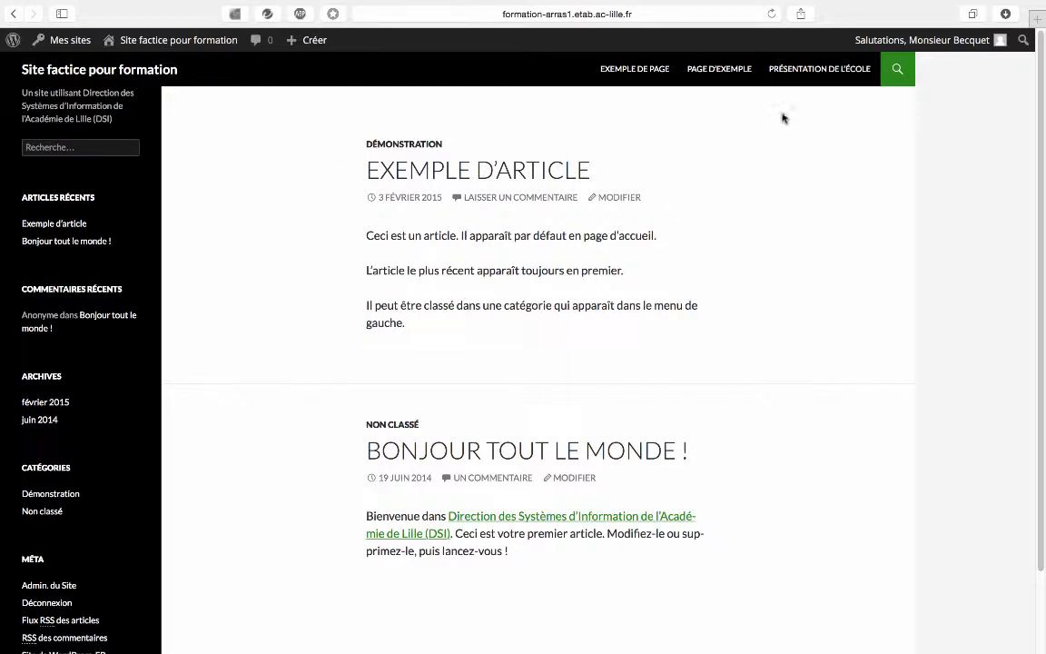
View the "Présentation de l'école" page on the site and open it for editing.
left_click(831, 72)
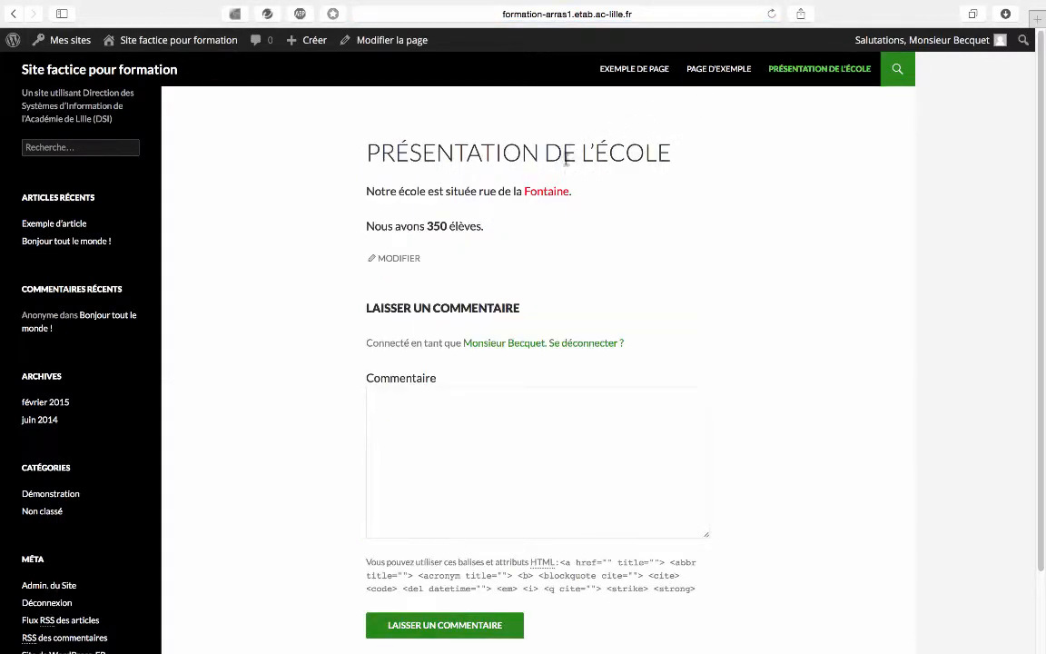
left_click(397, 263)
left_click(405, 263)
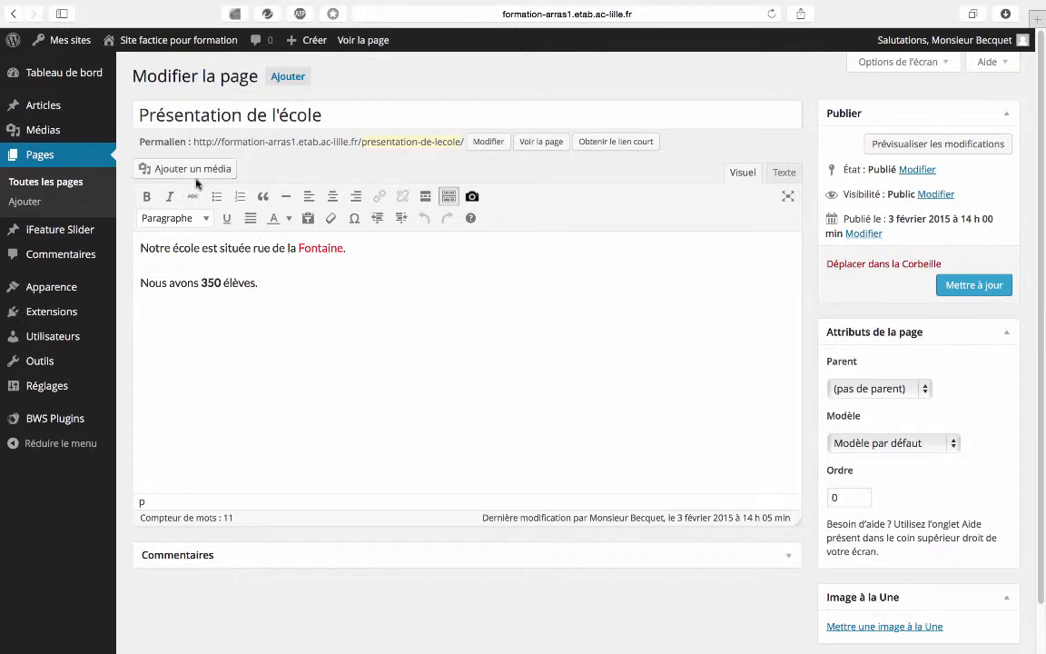
Move "Exemple de page" to the trash from the list of all pages.
left_click(39, 185)
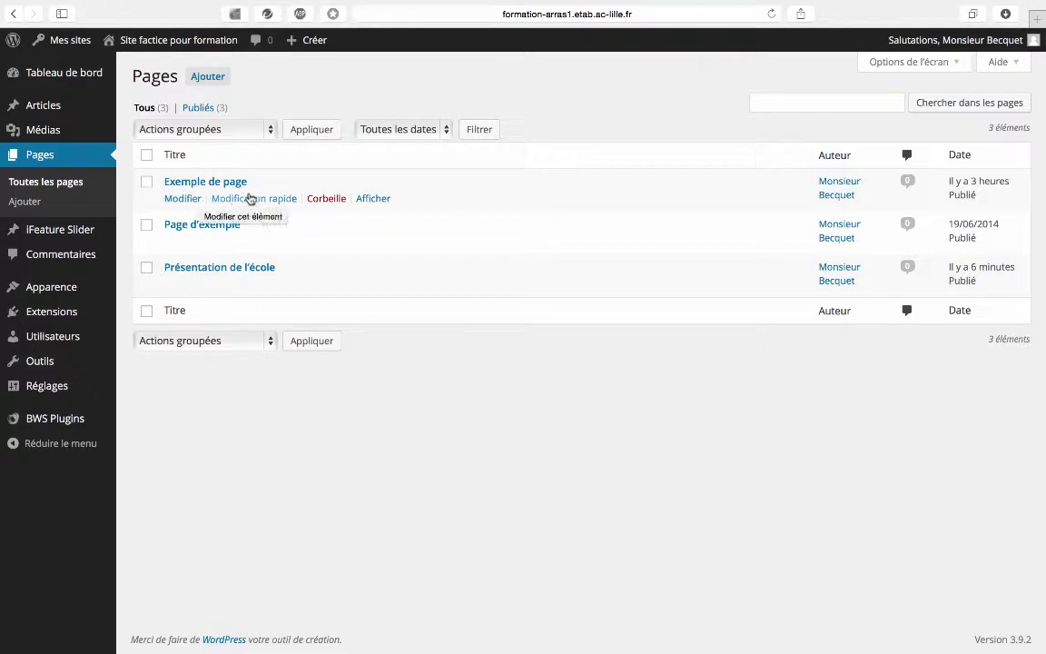
left_click(334, 201)
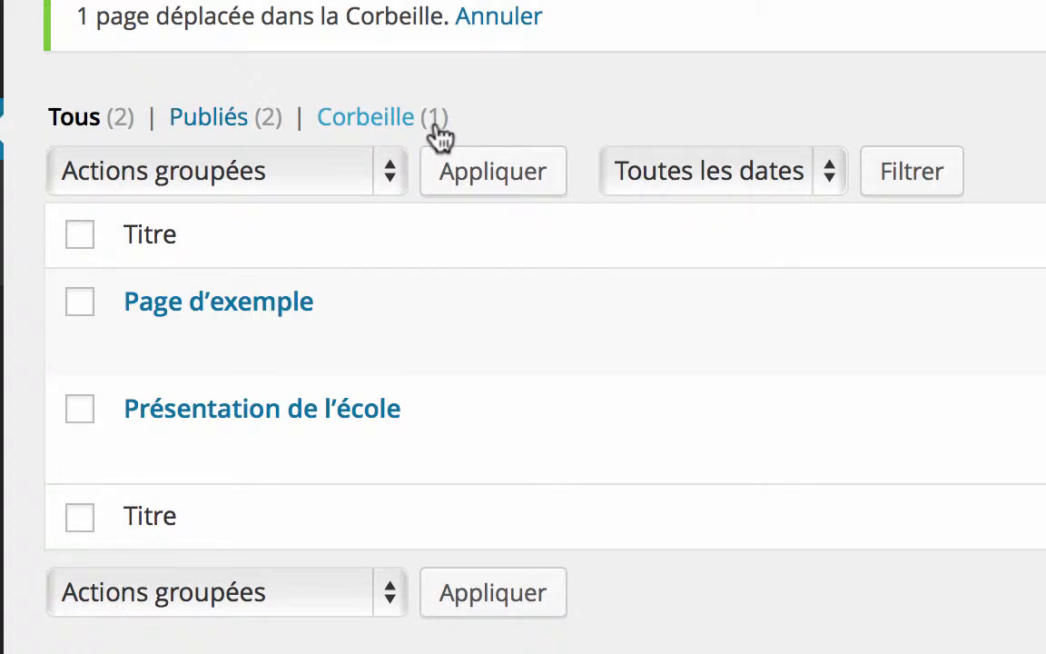
Restore "Exemple de page" from the trash.
left_click(365, 123)
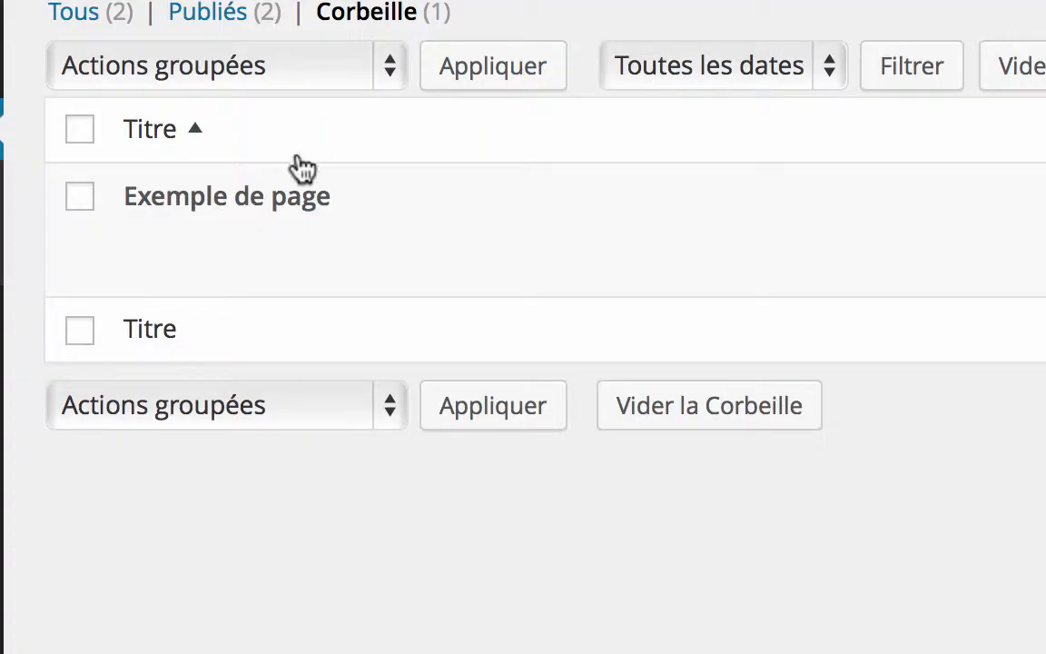
mouse_move(299, 173)
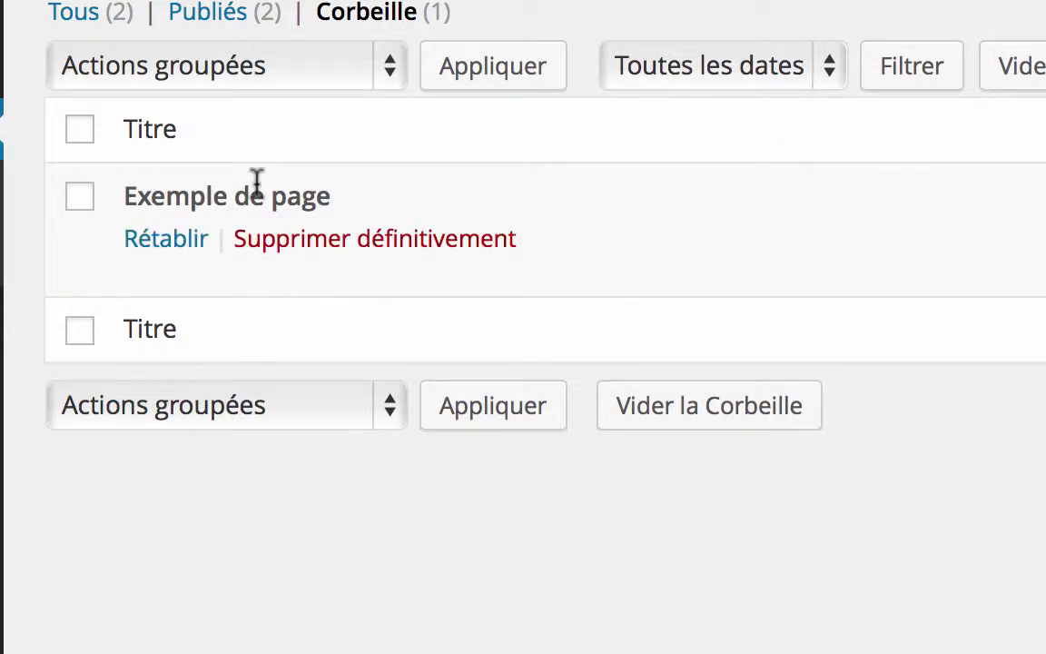
left_click(162, 241)
left_click_drag(163, 239, 304, 270)
left_click(308, 269)
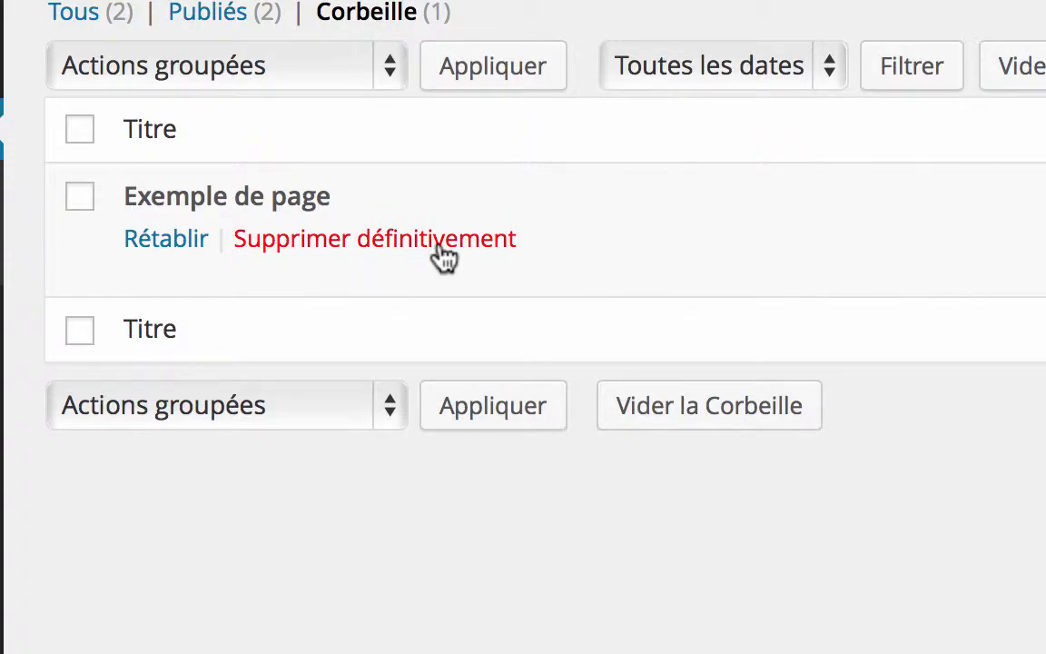
left_click(178, 241)
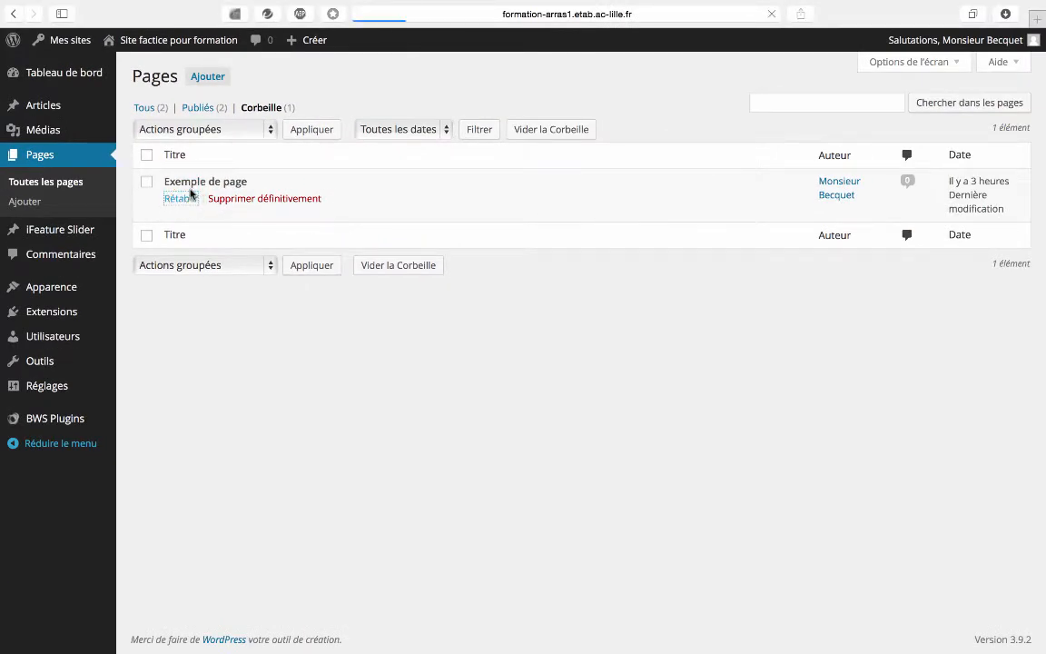
Go to the site's home page and create a new page titled "La classe de CP".
left_click(171, 67)
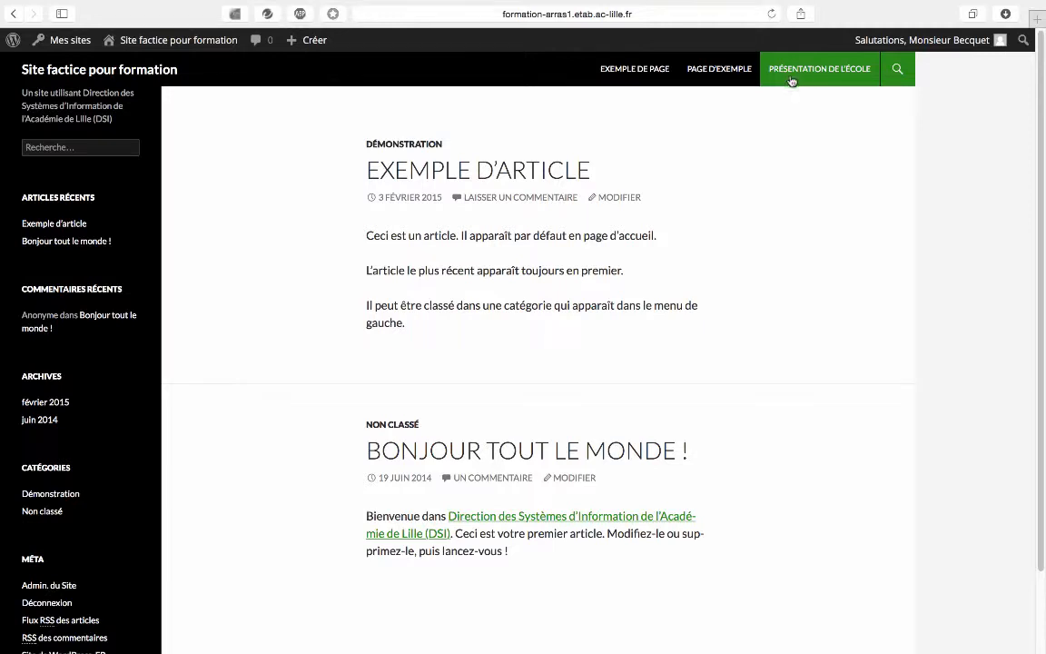
mouse_move(303, 46)
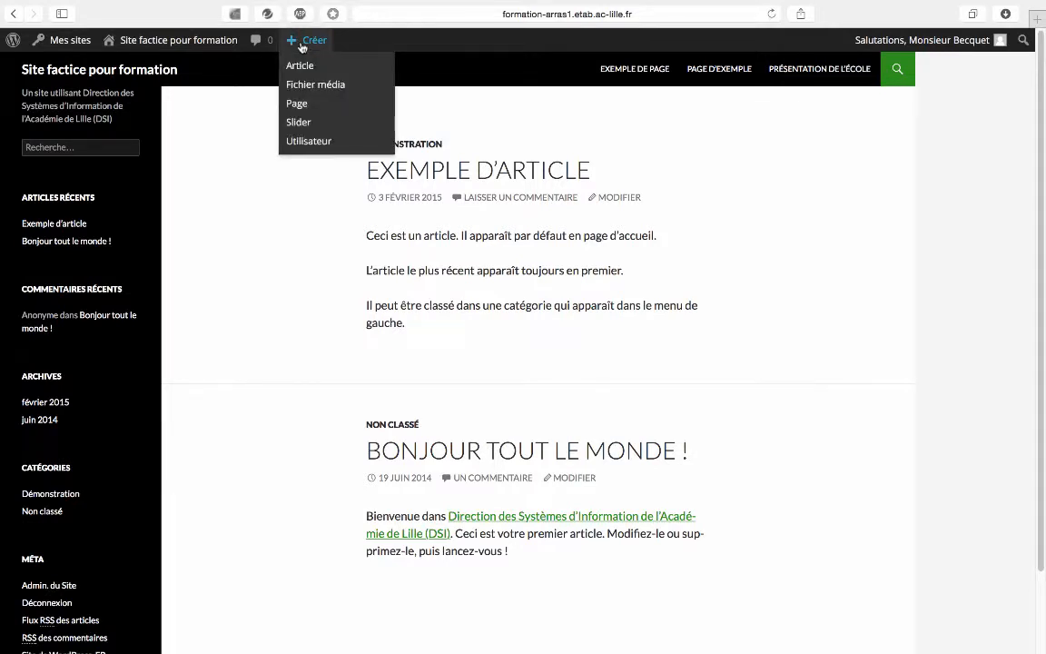
left_click(307, 107)
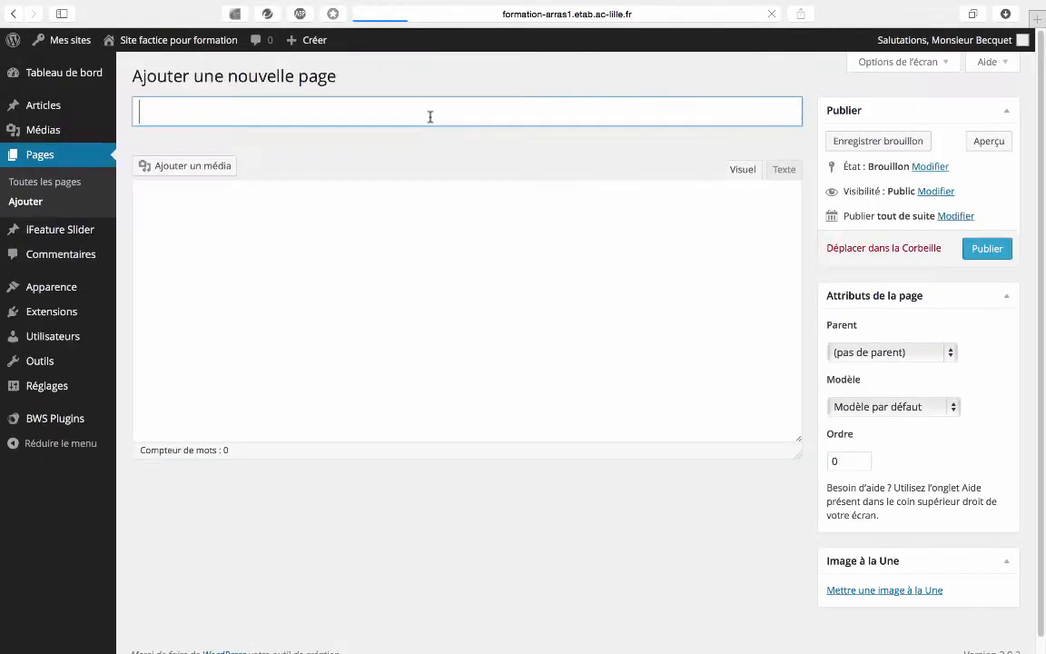
left_click(323, 112)
type("C")
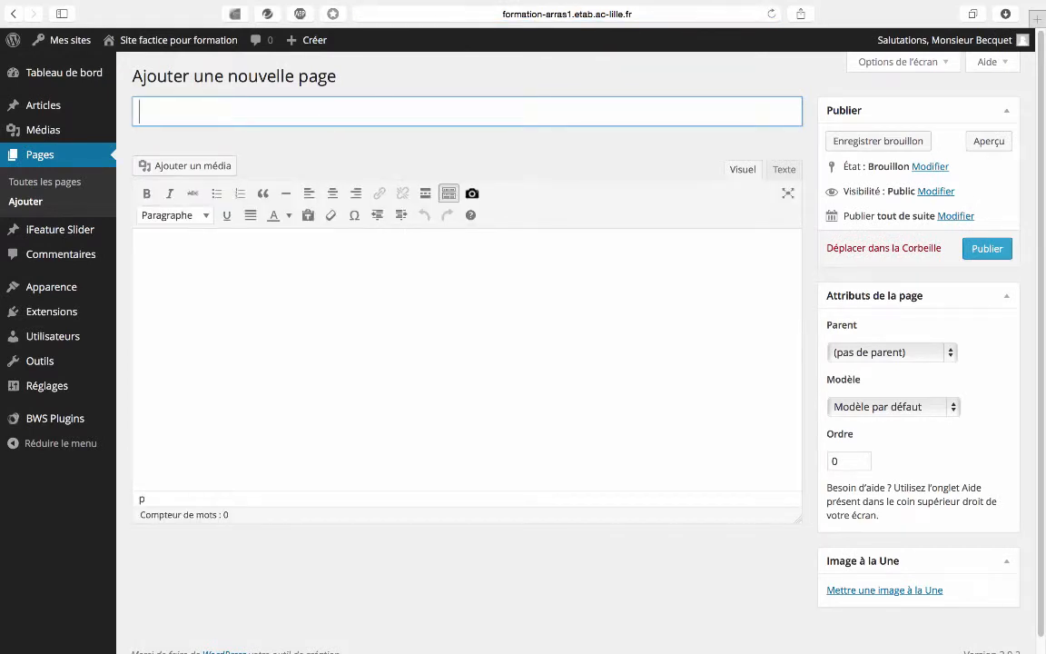
type("La classe de CP")
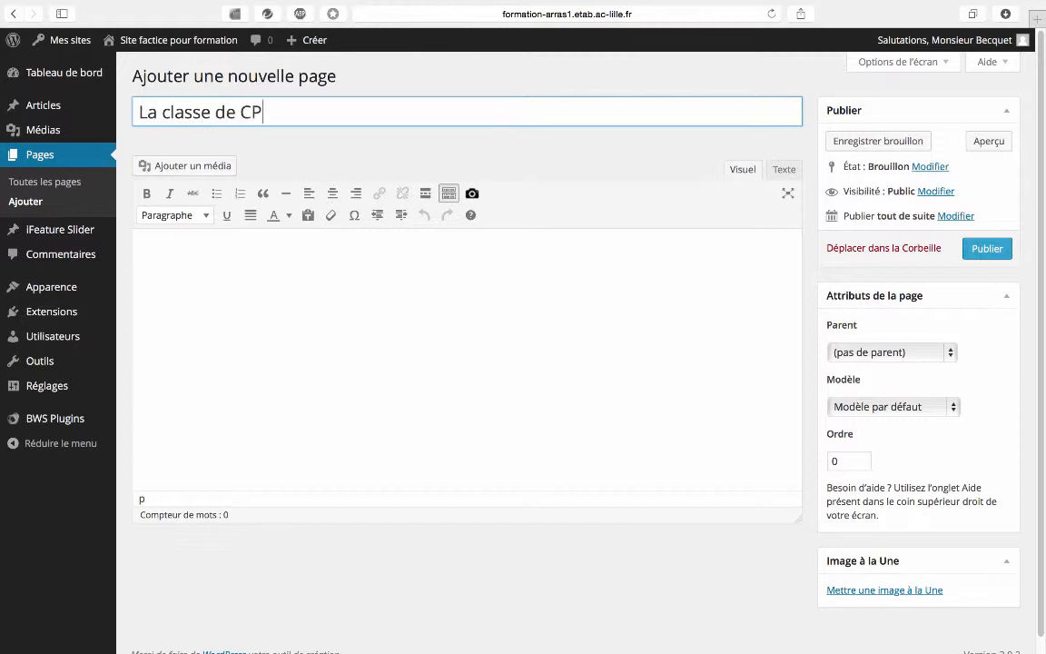
Fill the page body with three placeholder paragraphs: "fqdlkjflk", "dqdsljl" and "dqdfsf".
key("Tab")
type("fqdlkjflk")
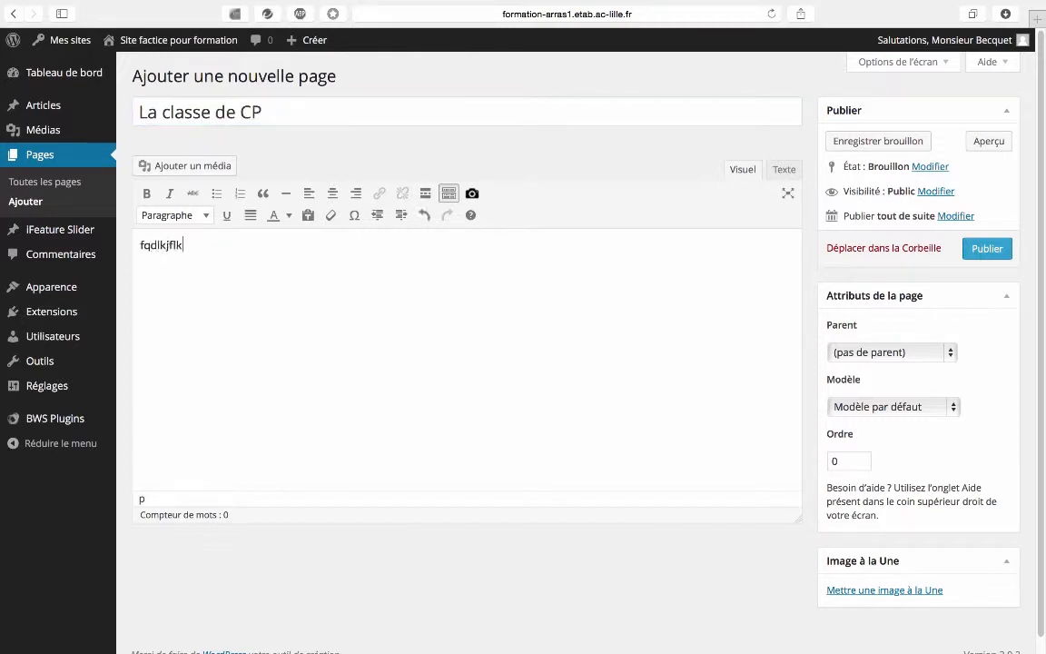
key("Return")
type("dqddqdf")
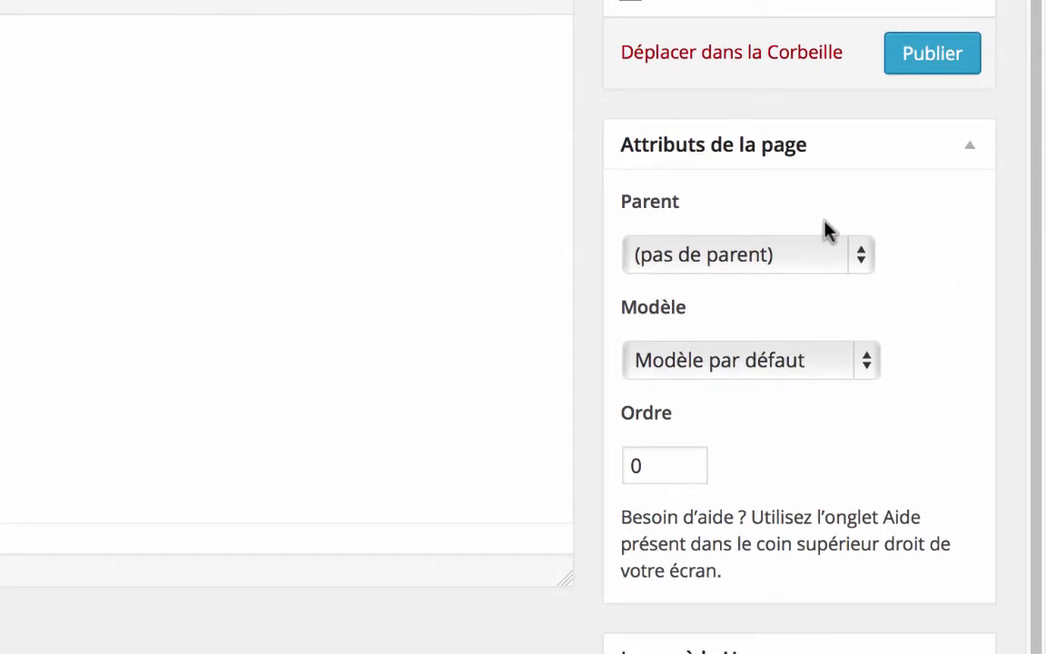
Set "Présentation de l'école" as the new page's parent and publish the page.
left_click(864, 257)
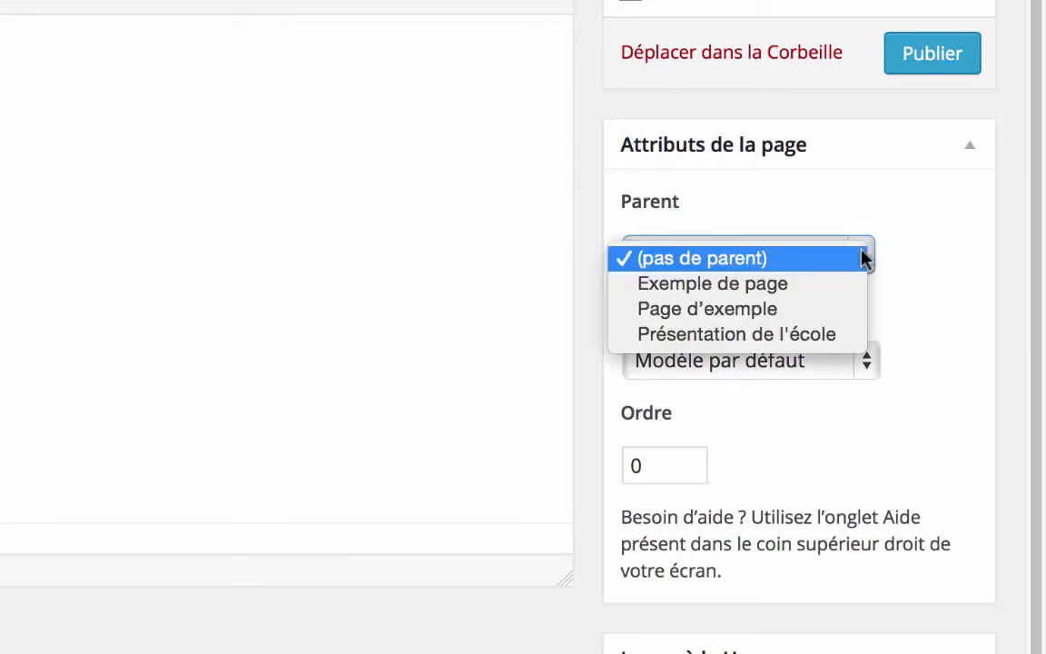
left_click(727, 336)
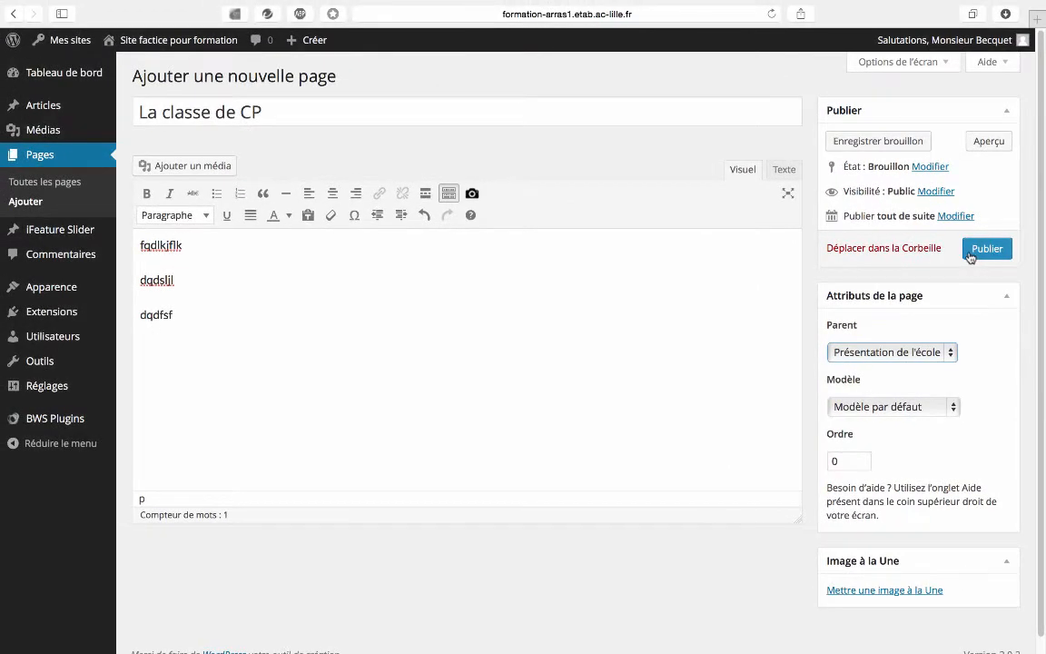
left_click(970, 254)
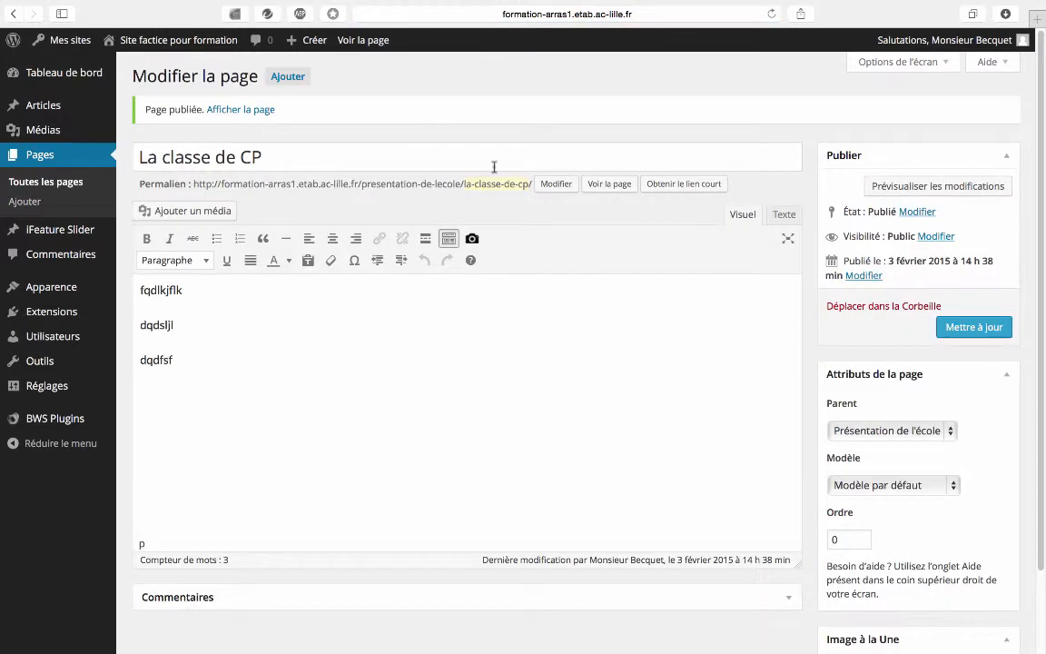
On the site, view the "Présentation de l'école" page and its subpage "La classe de CP" through the navigation menu.
mouse_move(168, 42)
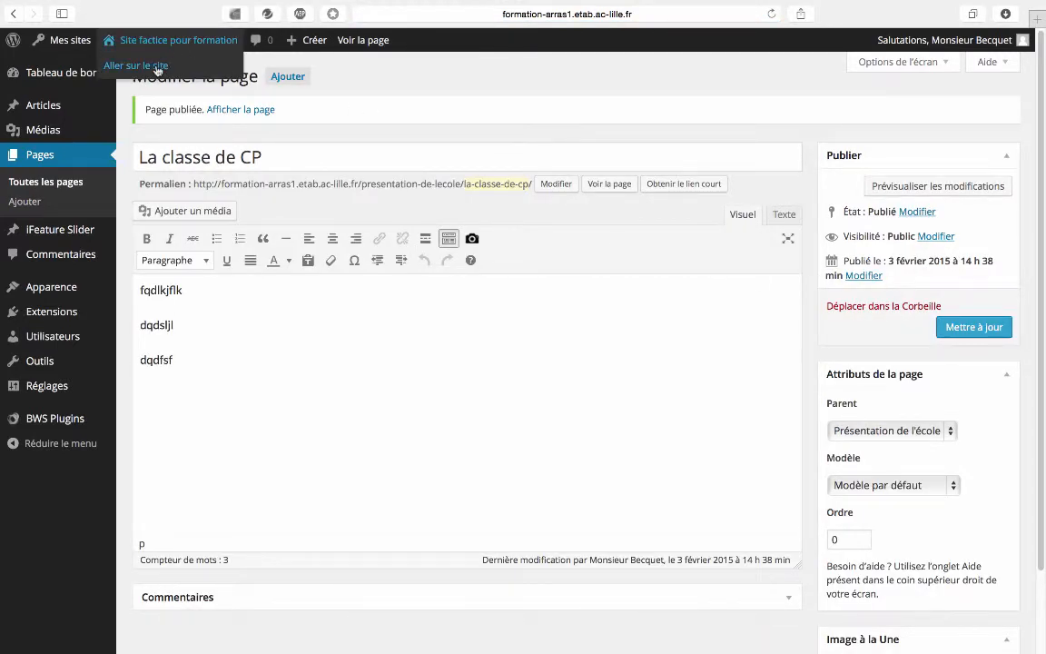
left_click(155, 66)
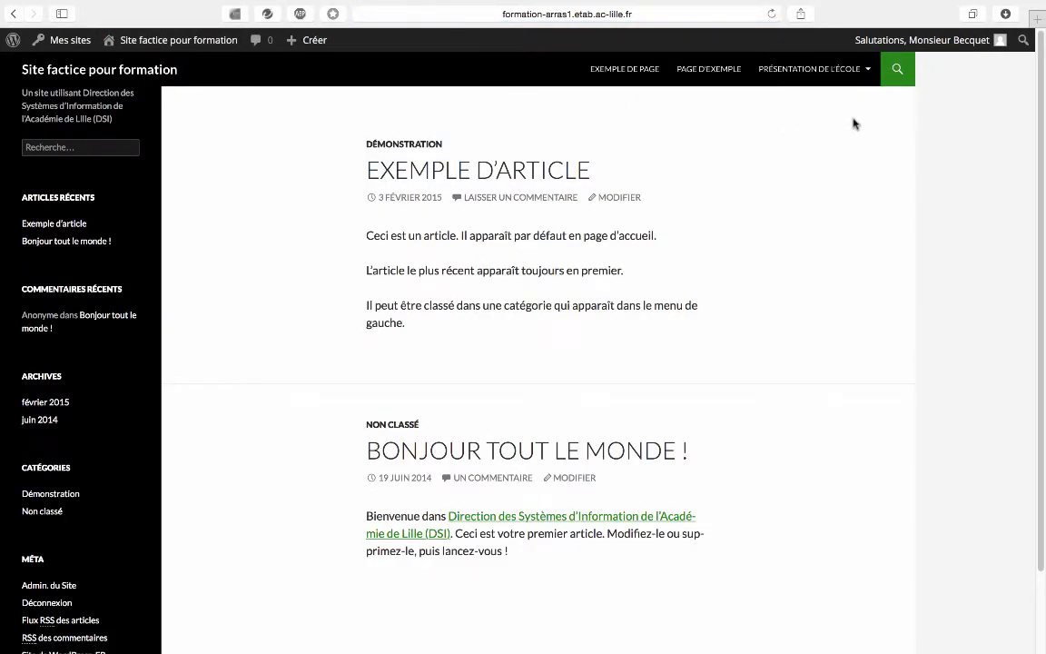
mouse_move(772, 70)
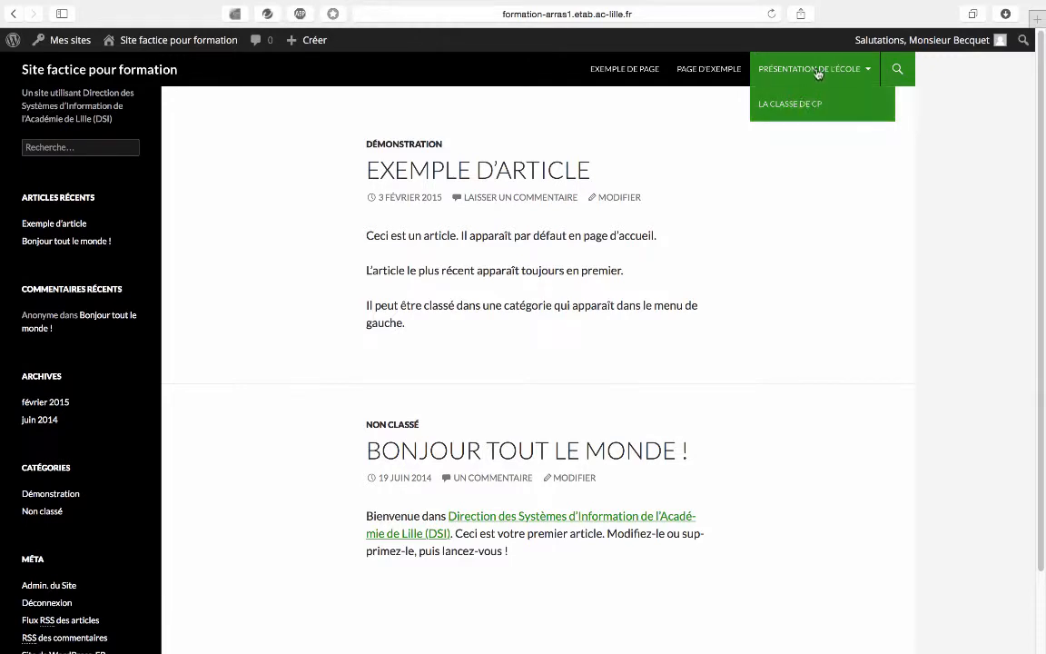
left_click(817, 70)
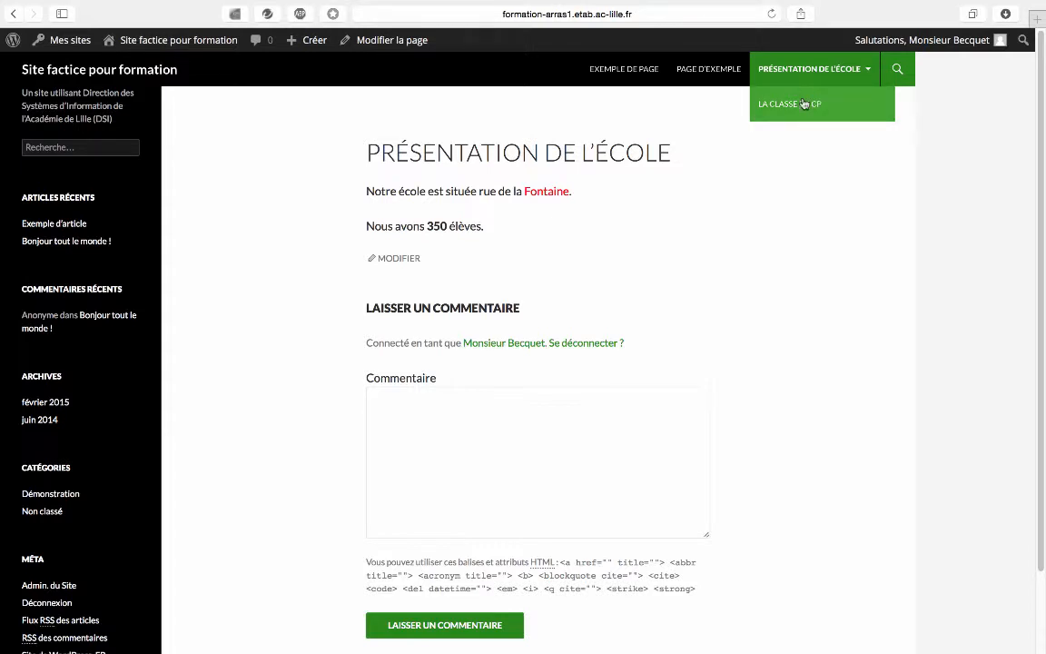
left_click(804, 104)
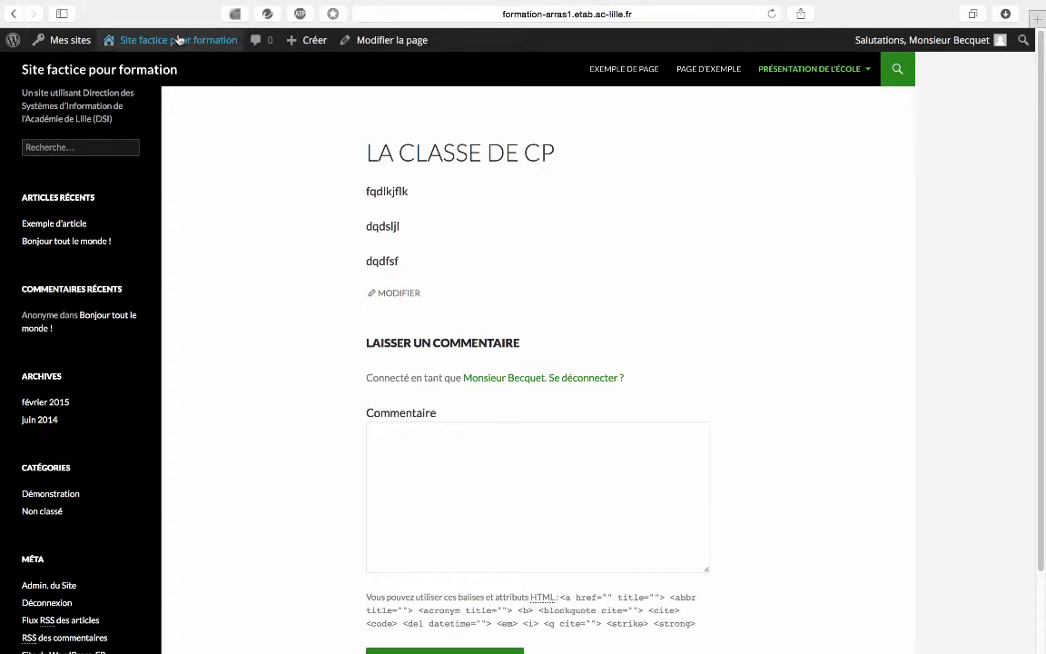
Edit "La classe de CP" from the list of all pages, set its order to 1 and update it.
mouse_move(159, 38)
left_click(168, 65)
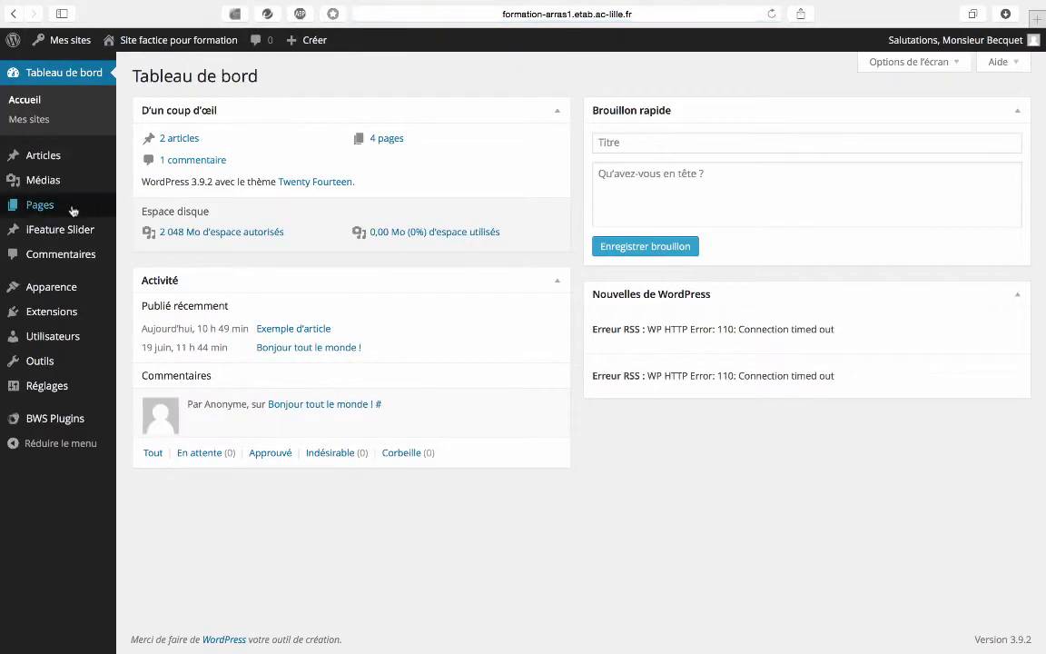
mouse_move(51, 215)
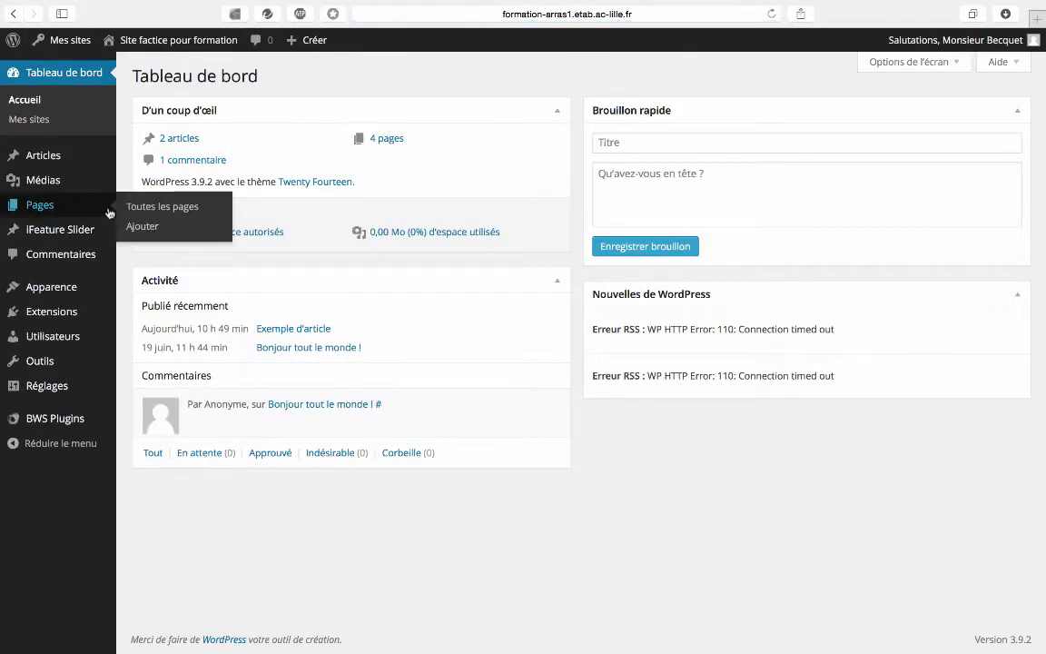
left_click(133, 208)
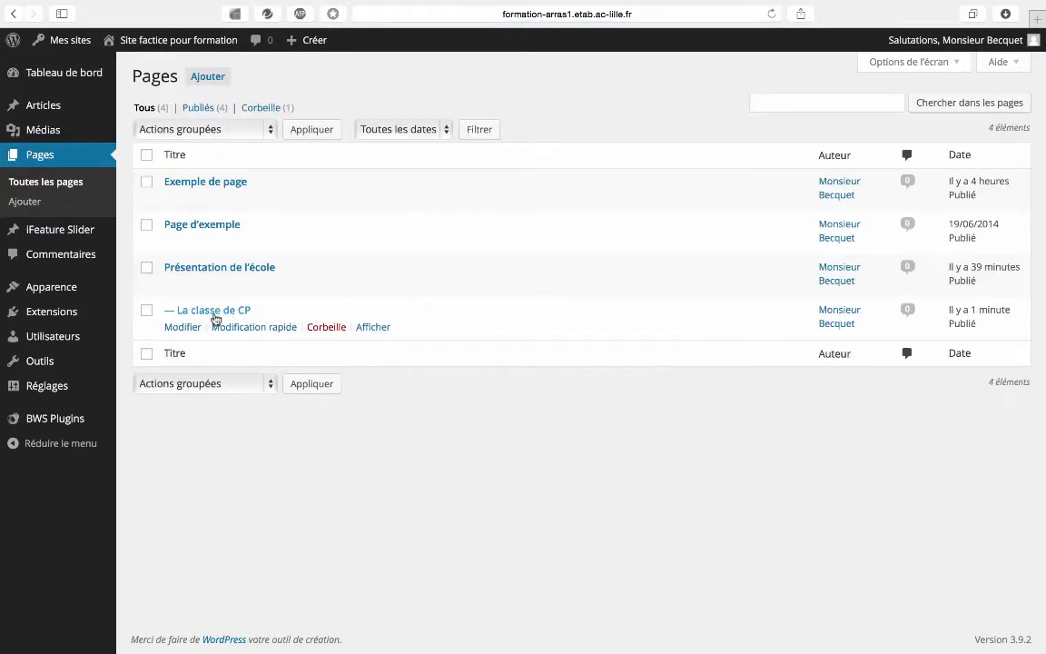
left_click(185, 327)
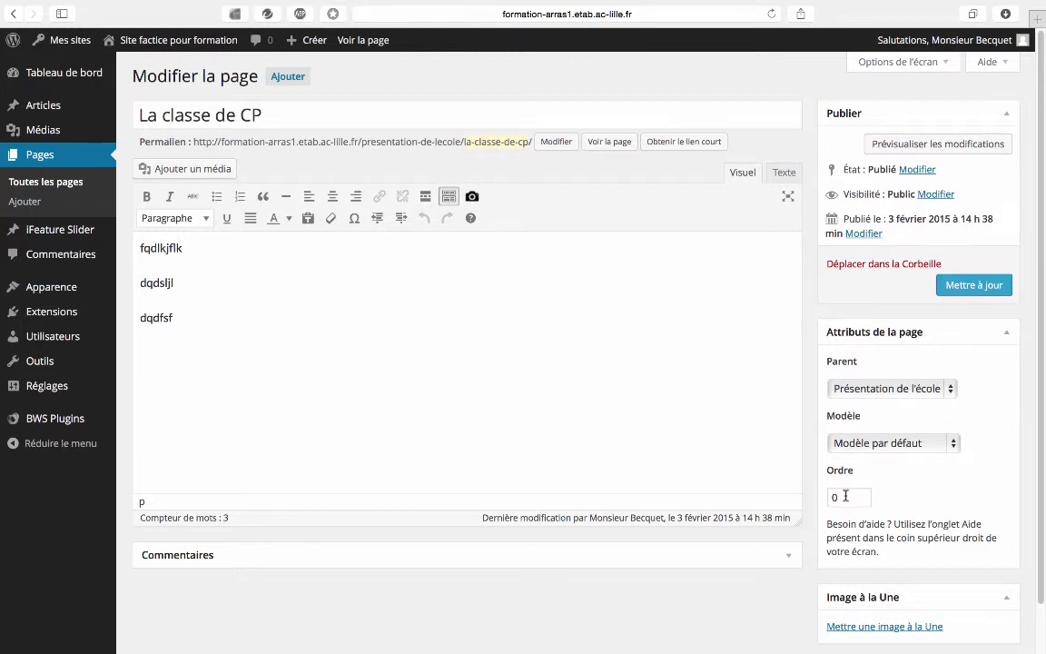
left_click_drag(845, 497, 833, 498)
type("1")
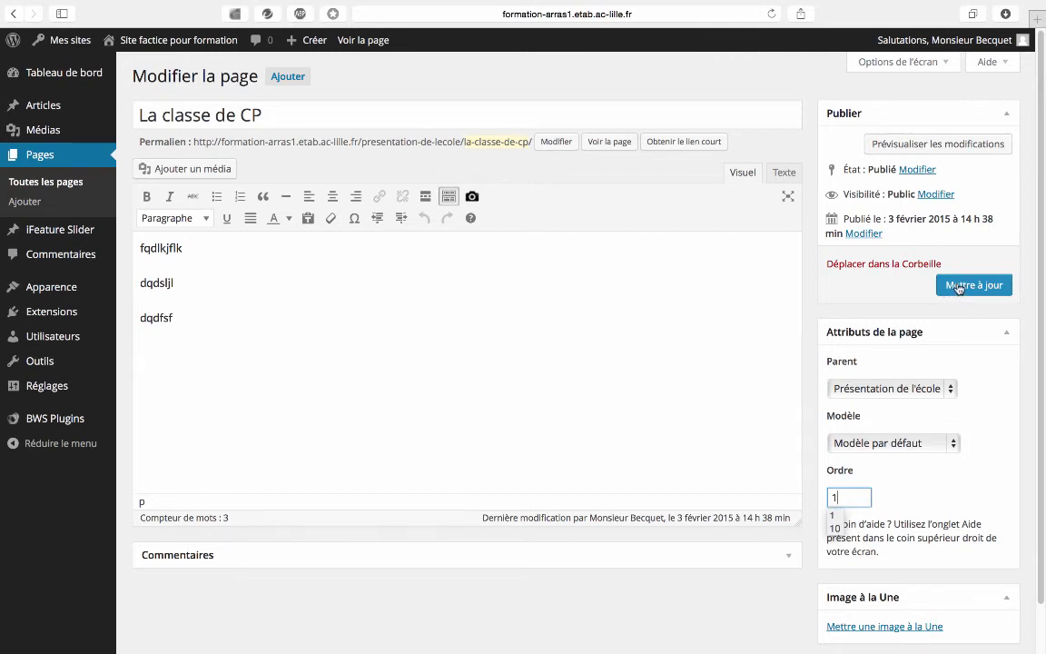
left_click(958, 286)
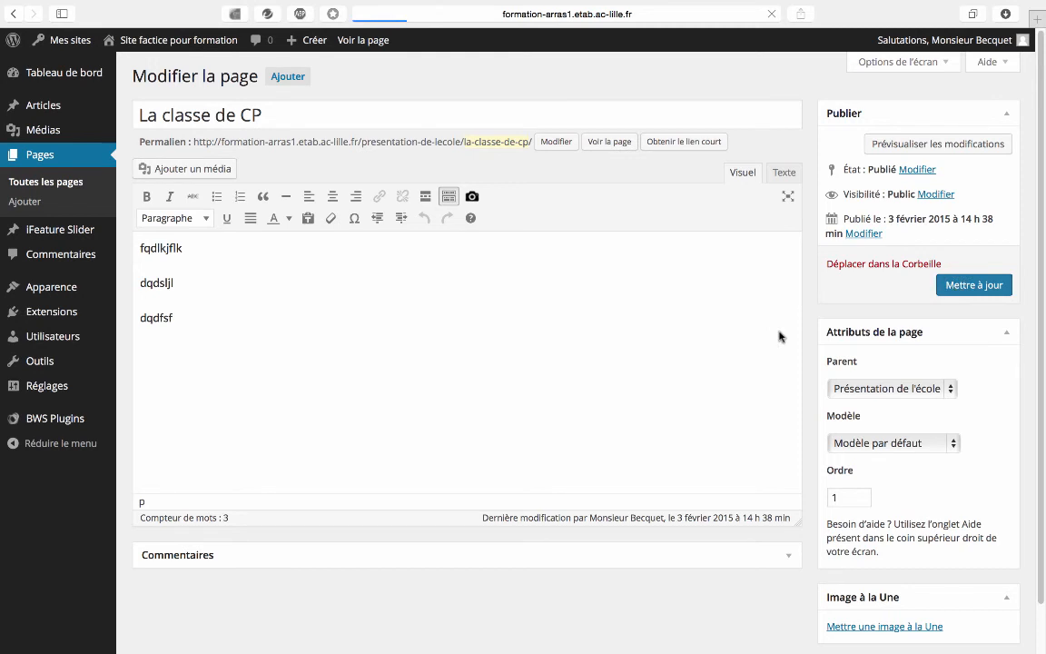